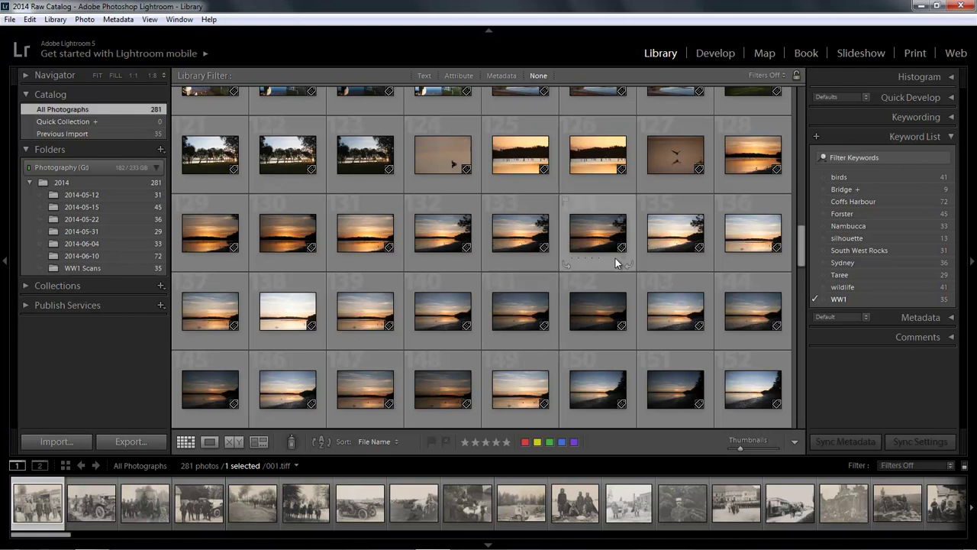
# Step: Select the flying-bird photo, number 127, and enlarge the grid thumbnails with the filmstrip hidden
pyautogui.click(680, 167)
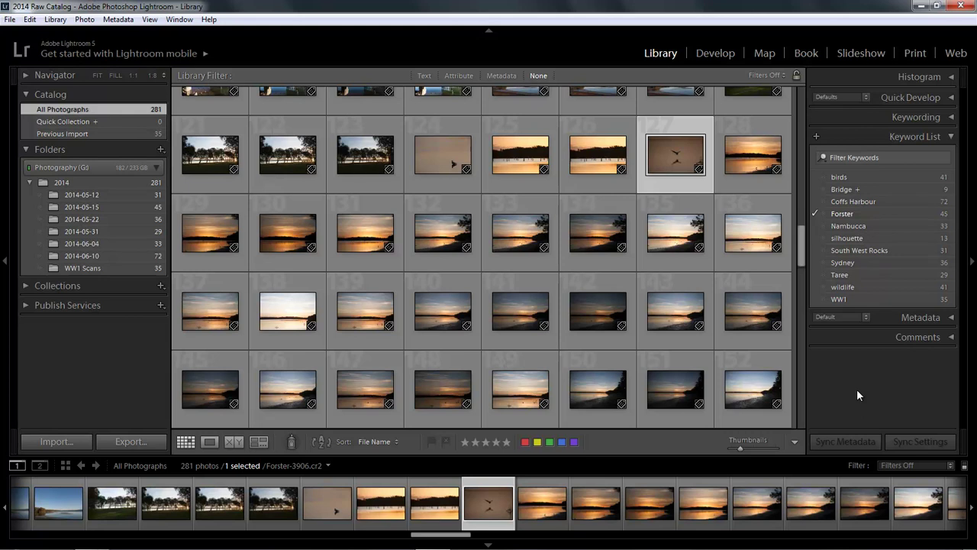
pyautogui.moveTo(740, 448); pyautogui.dragTo(760, 450)
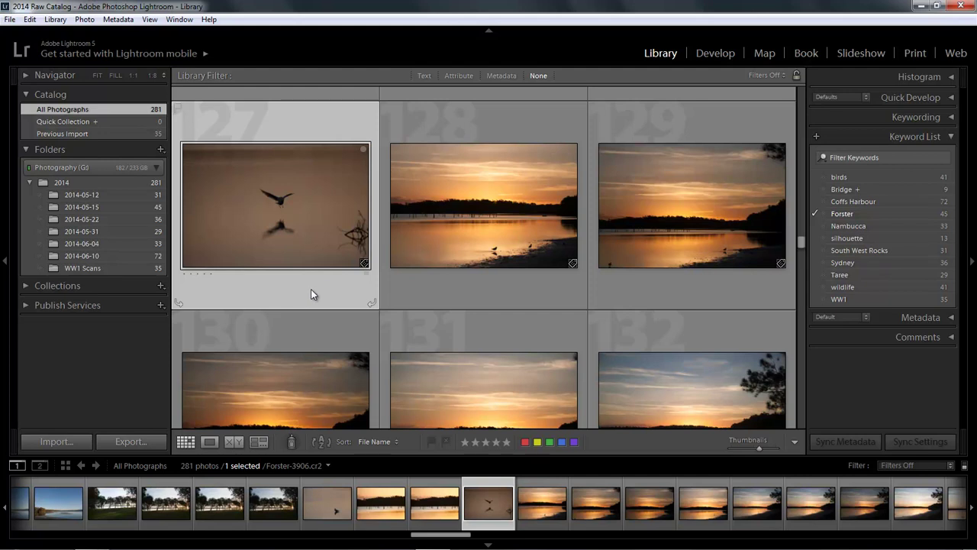
pyautogui.press('F6')
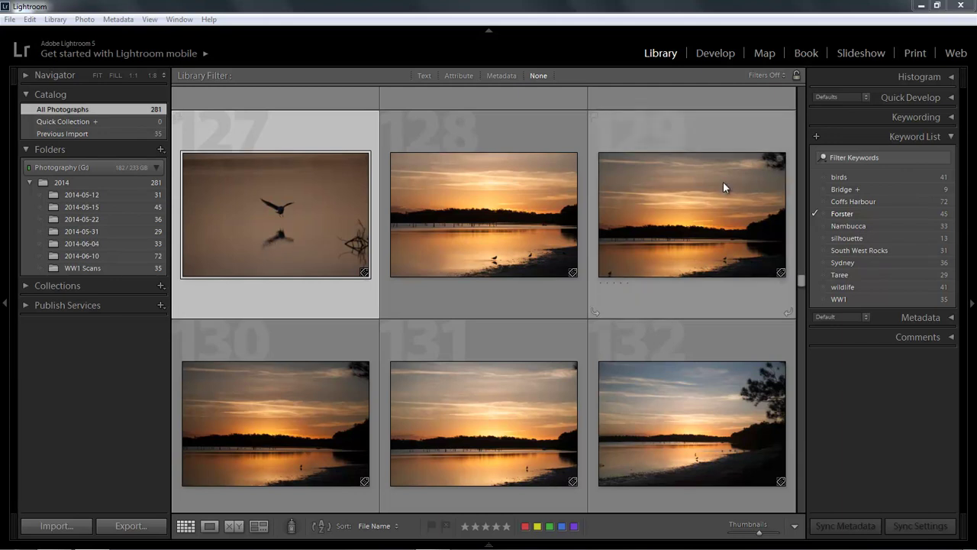
# Step: Add the suggested keywords wildlife, birds and silhouette to the selected flying-bird photo
pyautogui.click(952, 118)
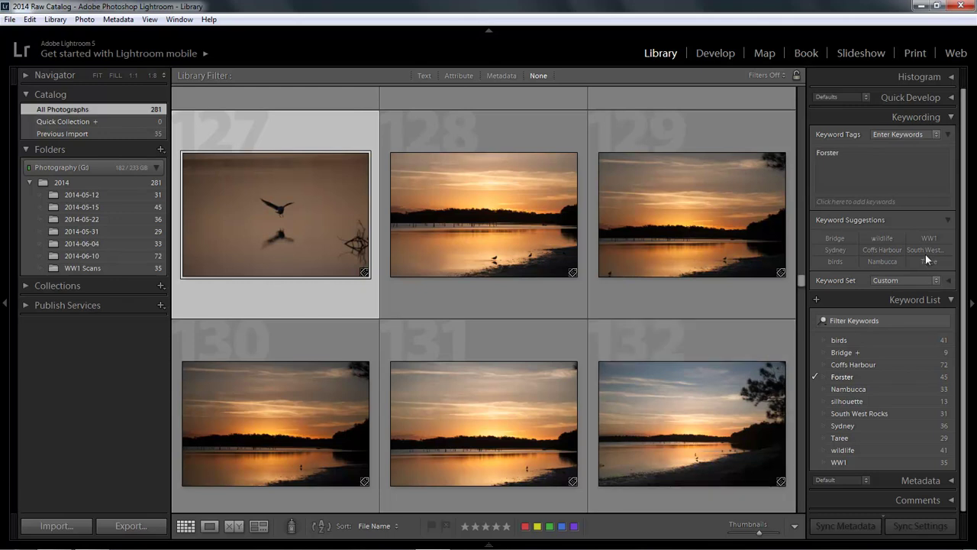
pyautogui.click(882, 237)
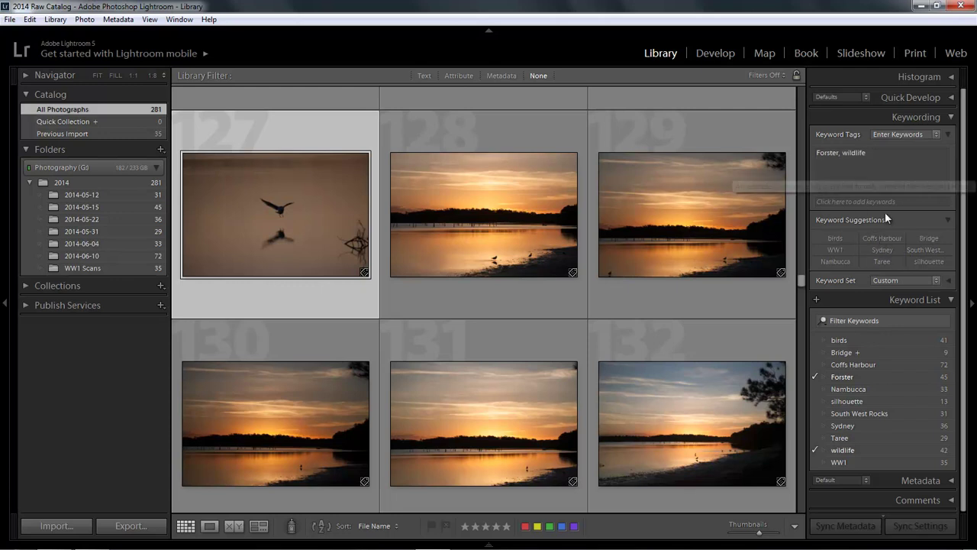
pyautogui.click(835, 239)
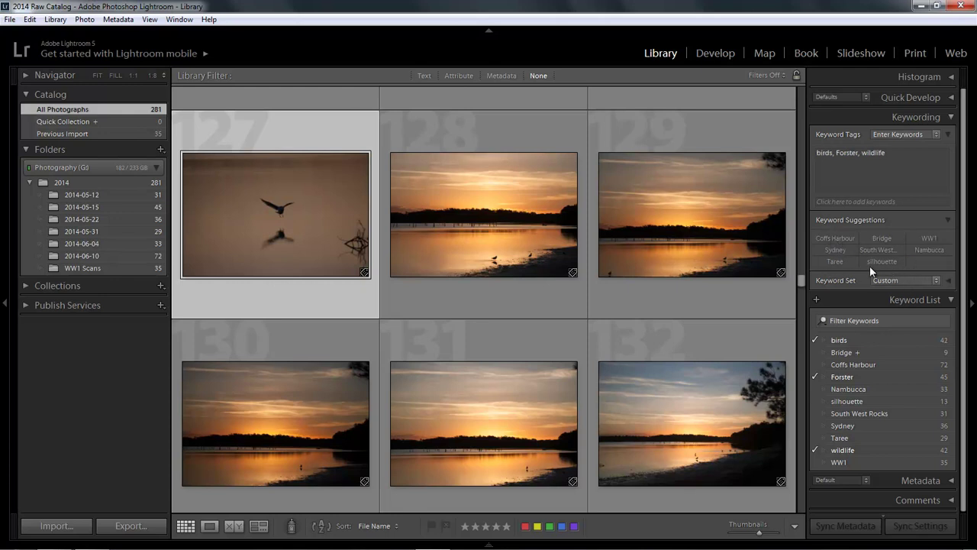
pyautogui.click(879, 261)
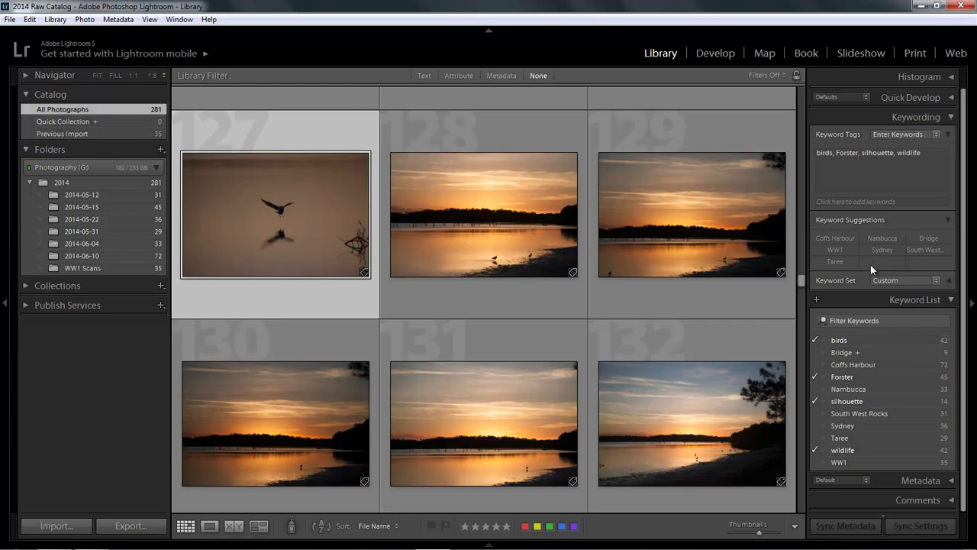
# Step: Add the new keywords Creek, Flight, Sunset and Water to the flying-bird photo's existing keyword tags
pyautogui.click(926, 154)
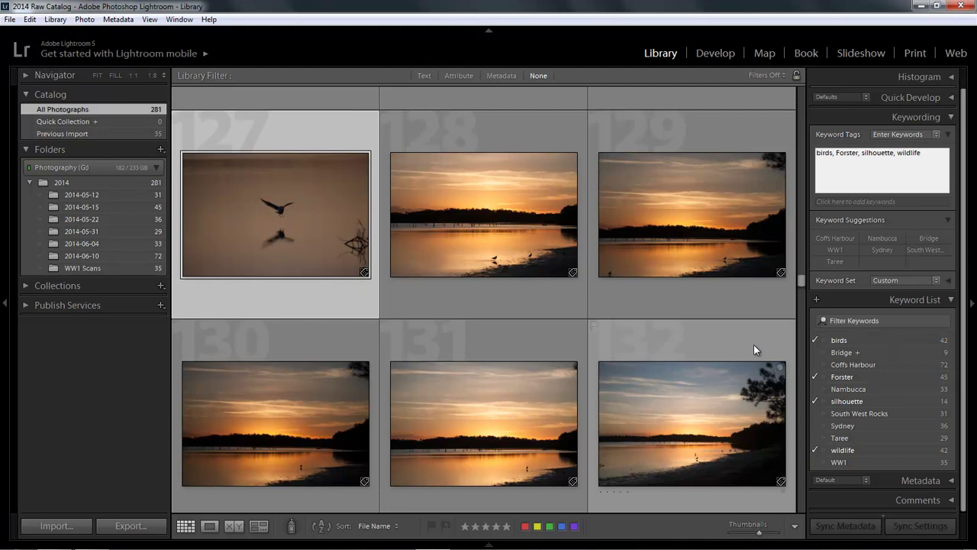
pyautogui.write(', Creek, Flight, Sunset, Water')
pyautogui.press('Return')
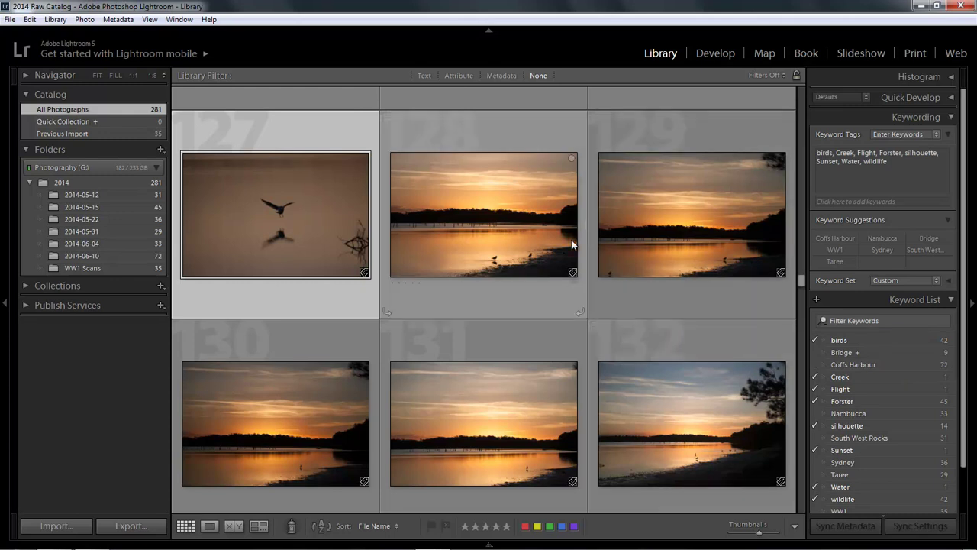
# Step: Copy the flying-bird photo's full keyword list and paste it over the existing keyword tag of photo 128
pyautogui.click(503, 228)
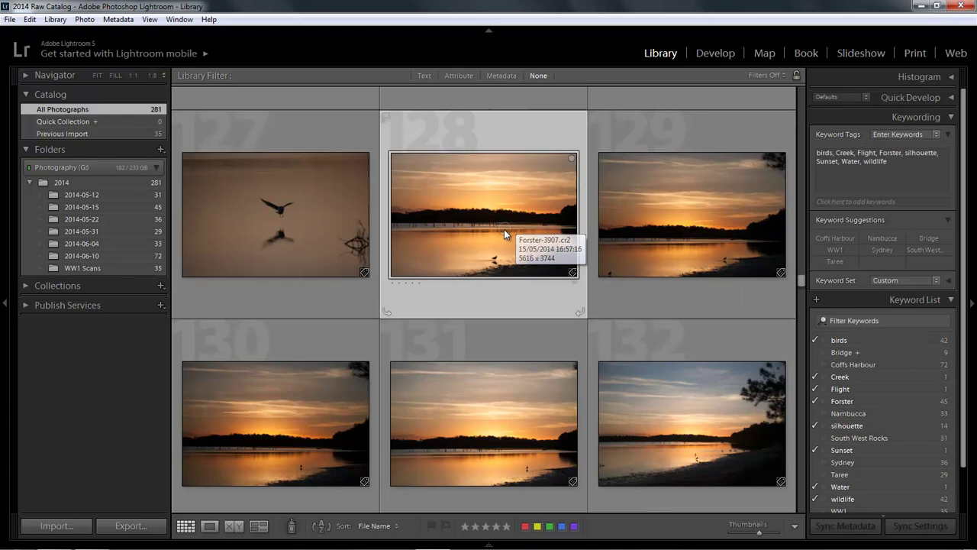
pyautogui.click(291, 207)
pyautogui.moveTo(897, 164); pyautogui.dragTo(800, 155)
pyautogui.hotkey('ctrl', 'c')
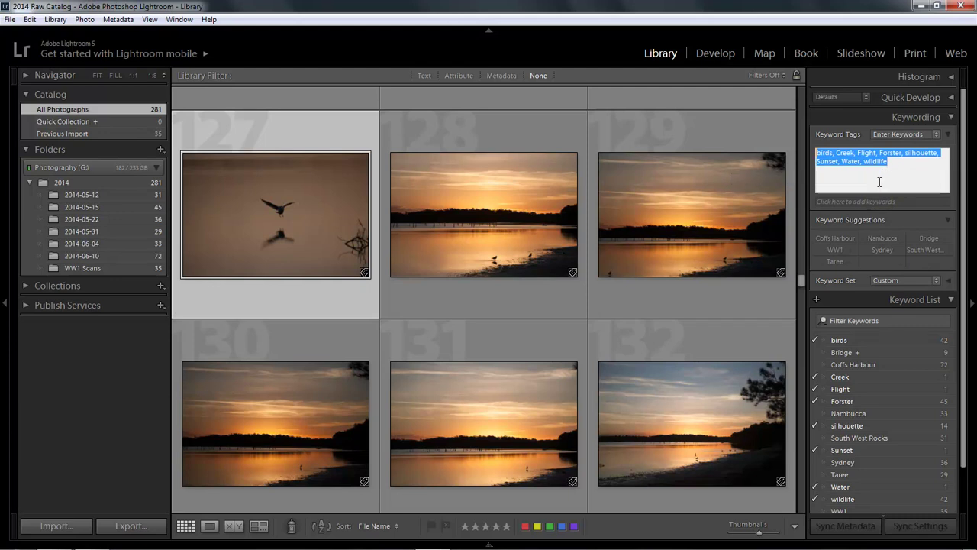
pyautogui.click(515, 226)
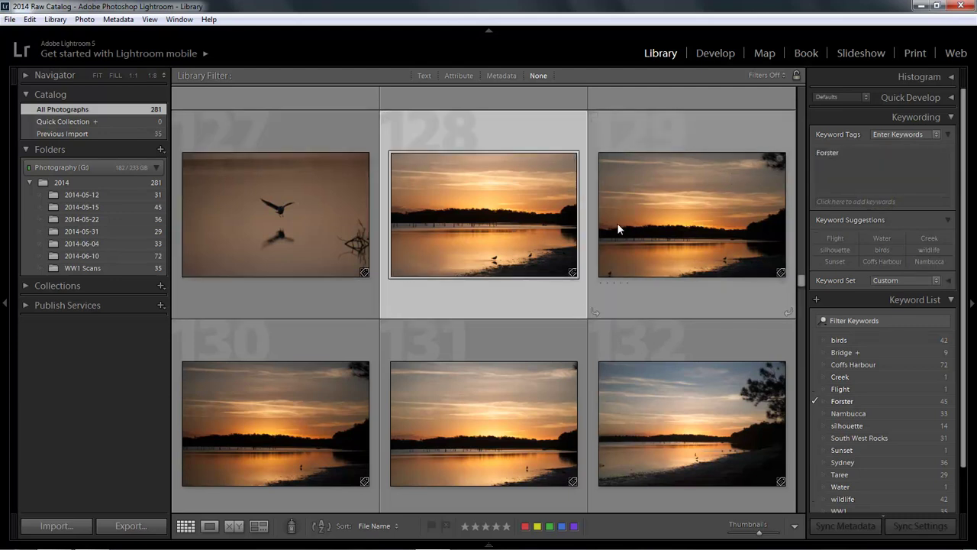
pyautogui.click(847, 153)
pyautogui.moveTo(847, 153); pyautogui.dragTo(793, 160)
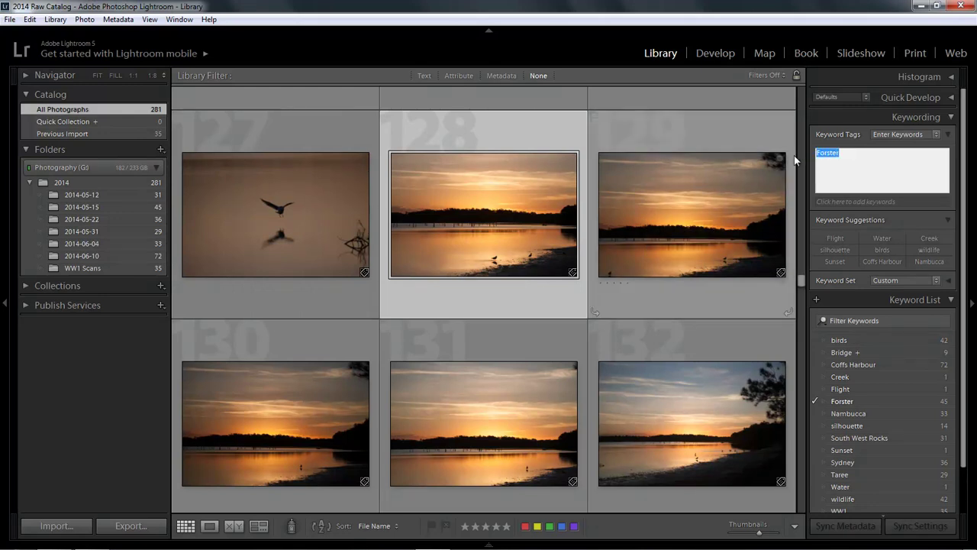
pyautogui.hotkey('ctrl', 'v')
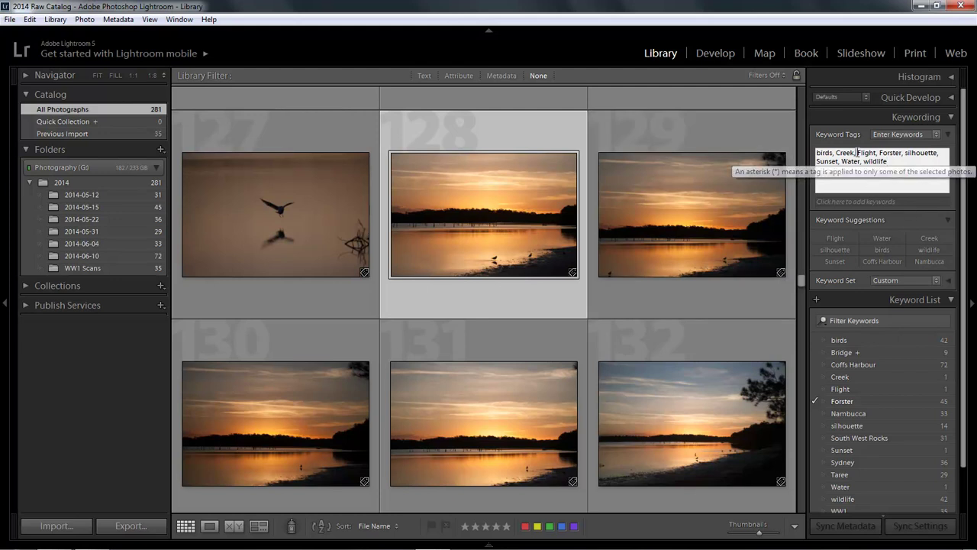
# Step: Remove the keyword Flight from the keyword tags of photo 128
pyautogui.press('Delete')
pyautogui.press('Delete')
pyautogui.press('Delete')
pyautogui.press('Delete')
pyautogui.press('Delete')
pyautogui.press('Delete')
pyautogui.press('Delete')
pyautogui.press('Delete')
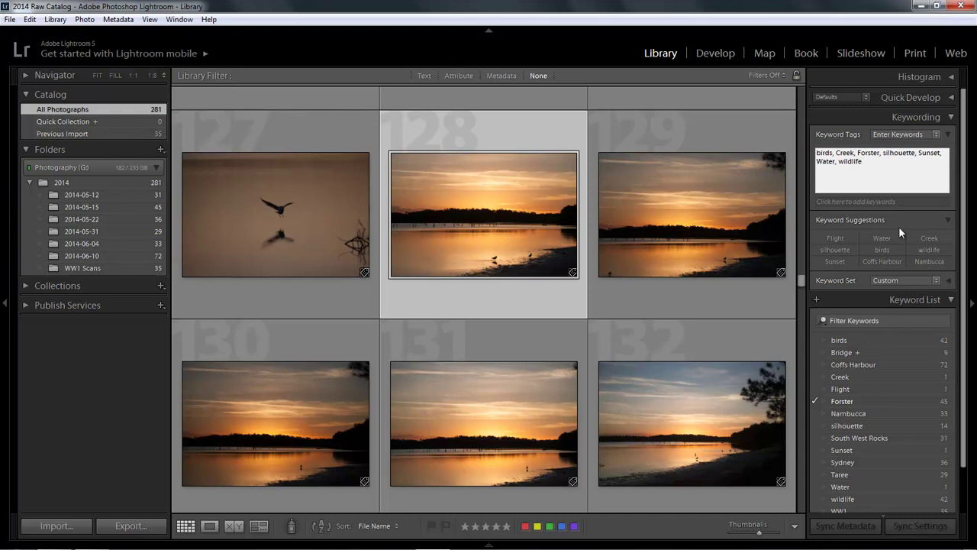
# Step: Copy photo 128's keyword list and apply it to photos 129 through 132 together
pyautogui.moveTo(863, 162); pyautogui.dragTo(815, 152)
pyautogui.hotkey('ctrl', 'c')
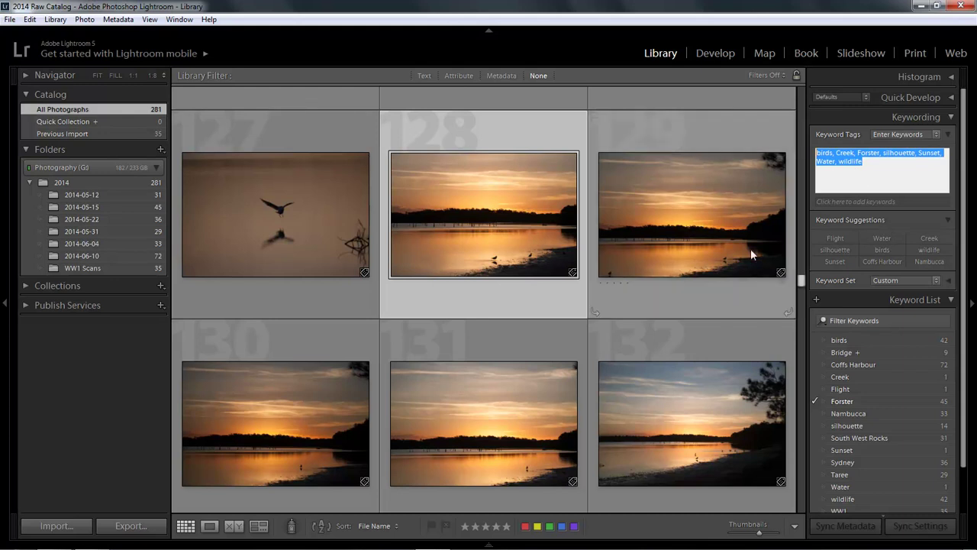
pyautogui.click(701, 229)
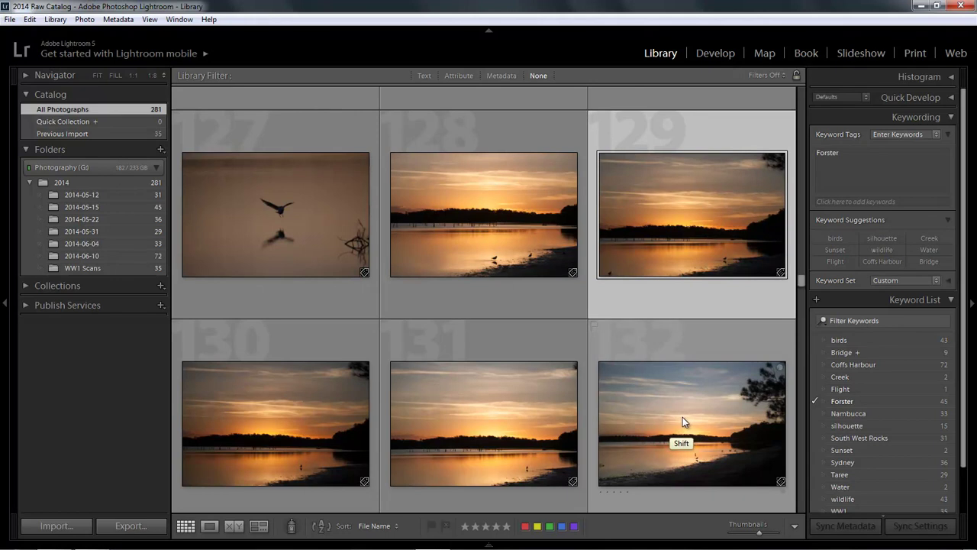
pyautogui.keyDown('shift'); pyautogui.click(683, 416); pyautogui.keyUp('shift')
pyautogui.hotkey('ctrl', 'k')
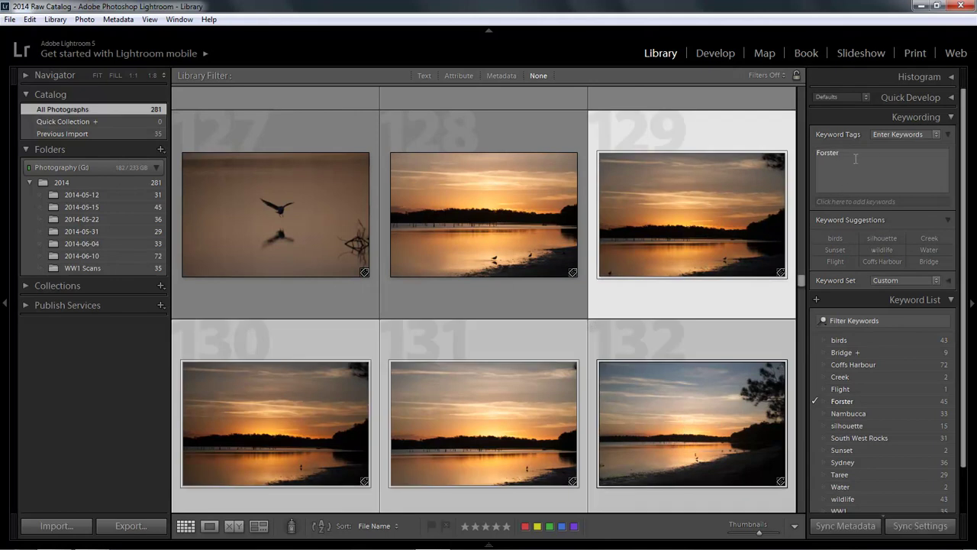
pyautogui.hotkey('ctrl', 'v')
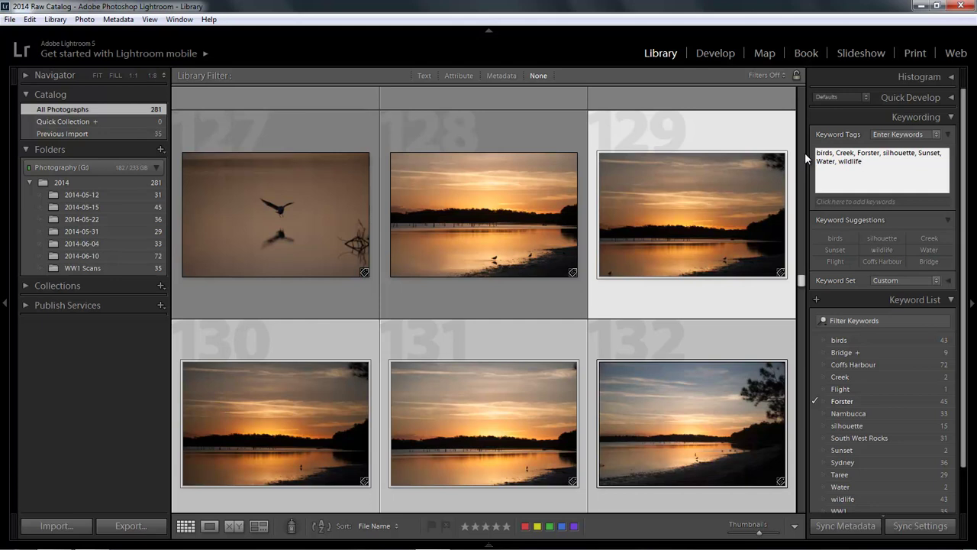
pyautogui.press('Return')
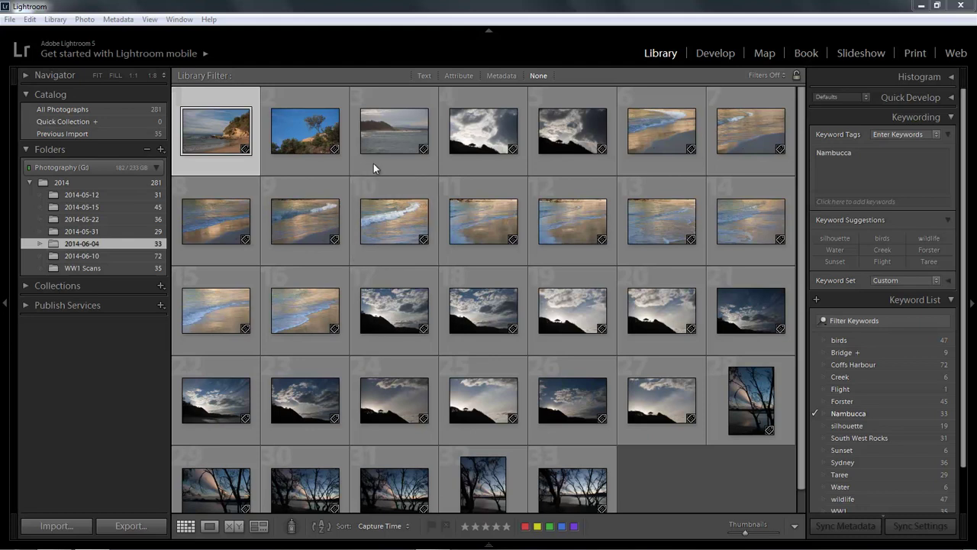
# Step: Search the 2014-06-04 folder for the text WW1 in any searchable field, then extend the search to All Photographs
pyautogui.click(424, 75)
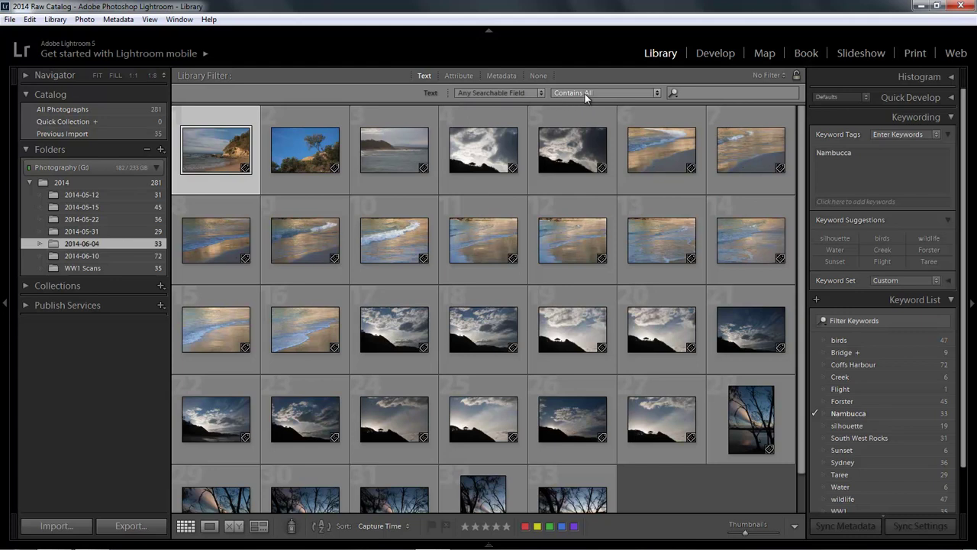
pyautogui.click(682, 92)
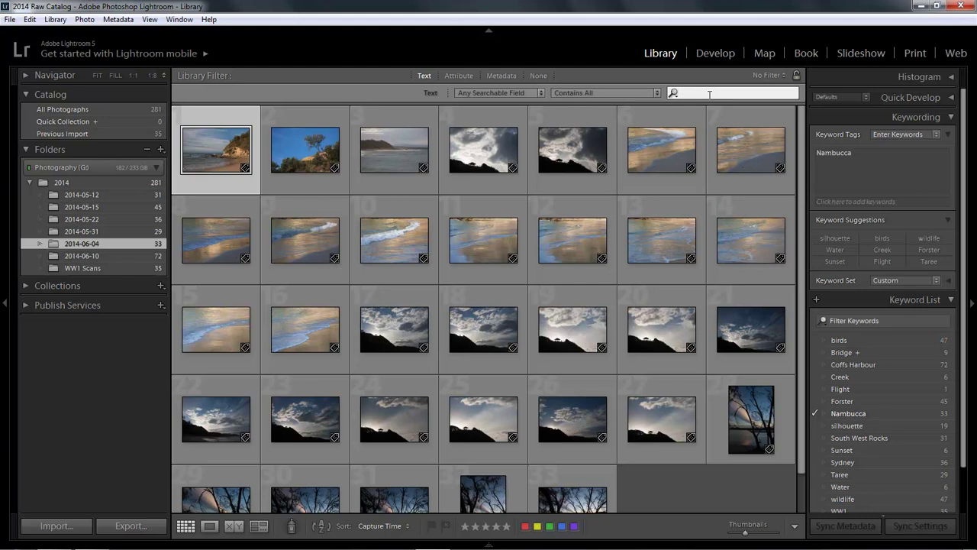
pyautogui.write('WW1')
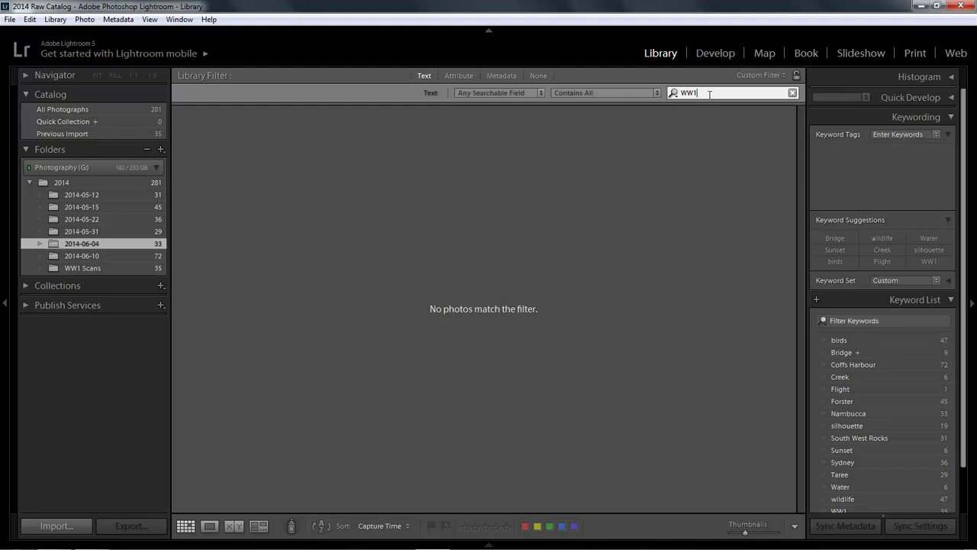
pyautogui.press('Return')
pyautogui.click(98, 110)
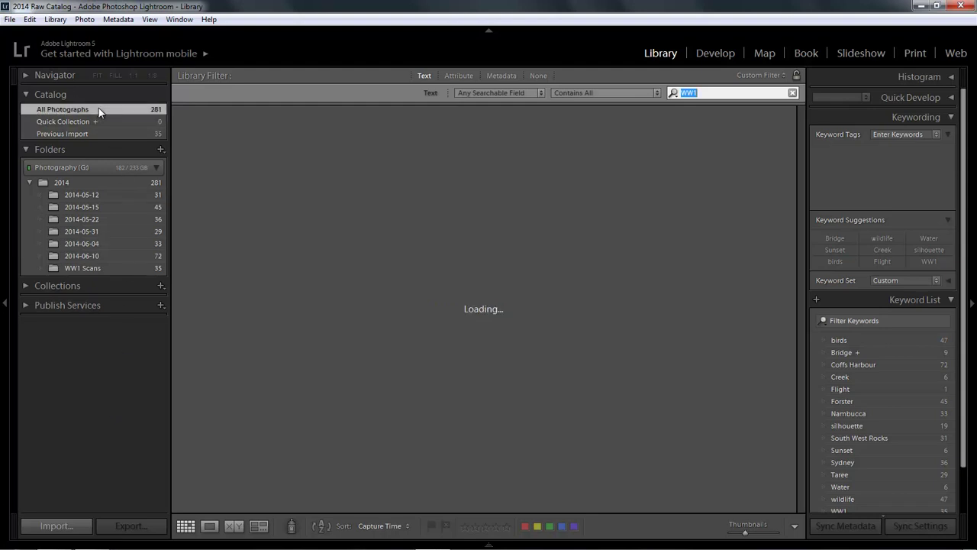
# Step: Search the whole 2014 parent folder for the text WW1 and look through the matching photos
pyautogui.click(79, 242)
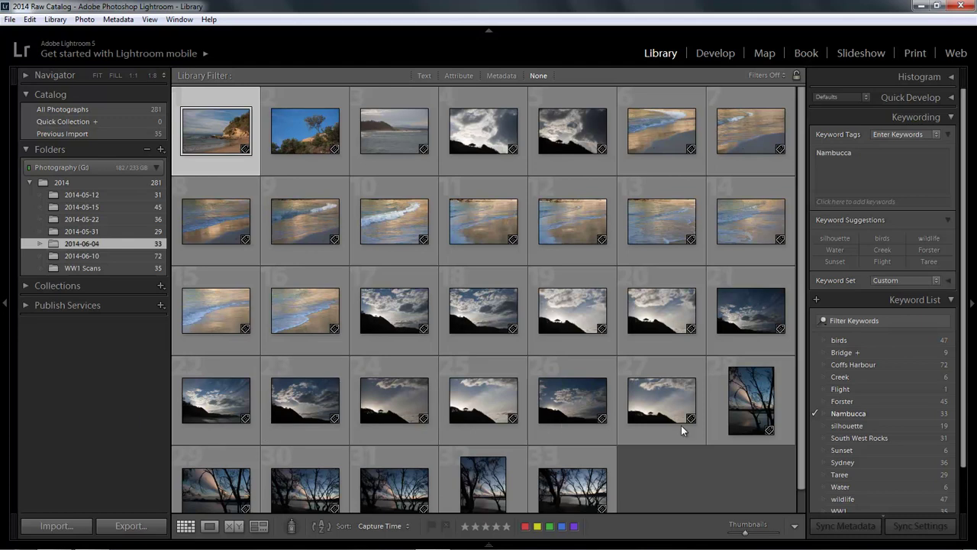
pyautogui.hotkey('ctrl', 'a')
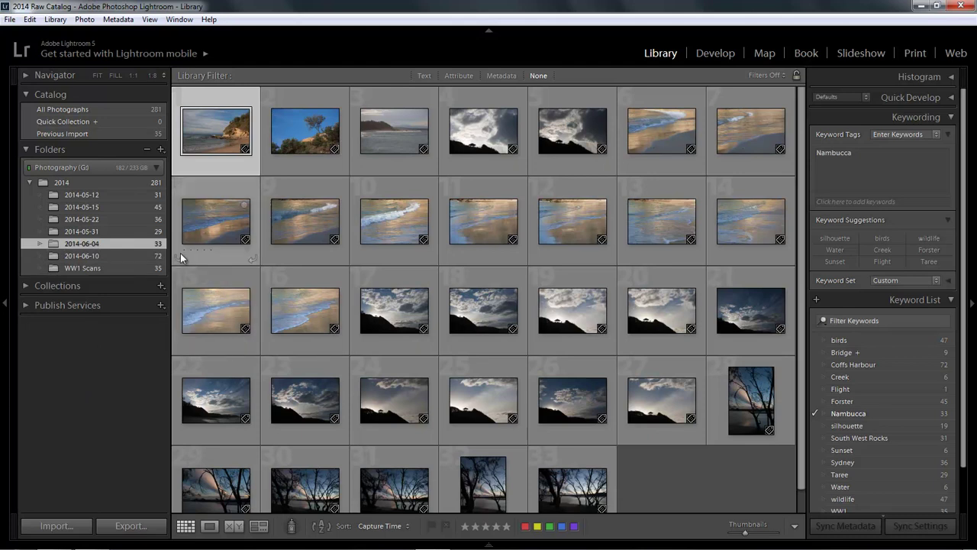
pyautogui.click(88, 183)
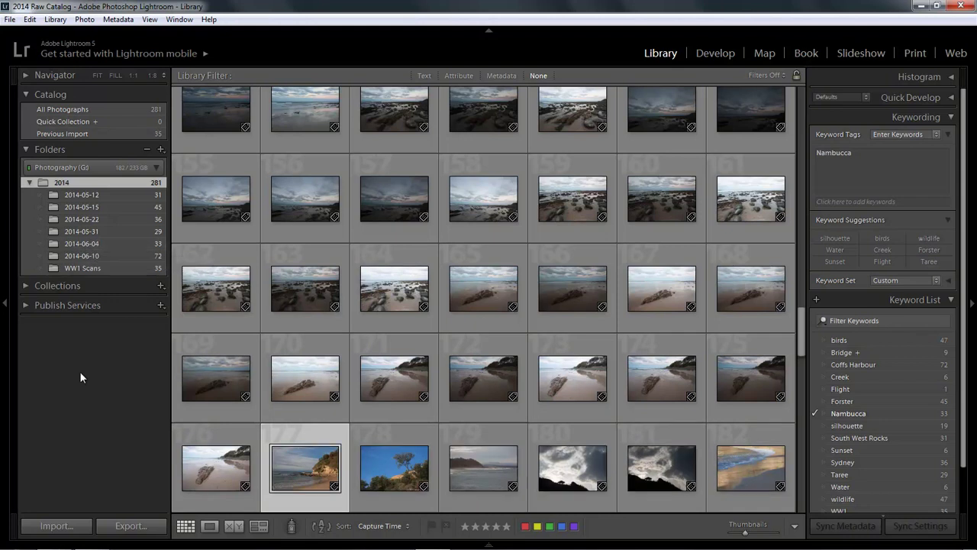
pyautogui.click(425, 76)
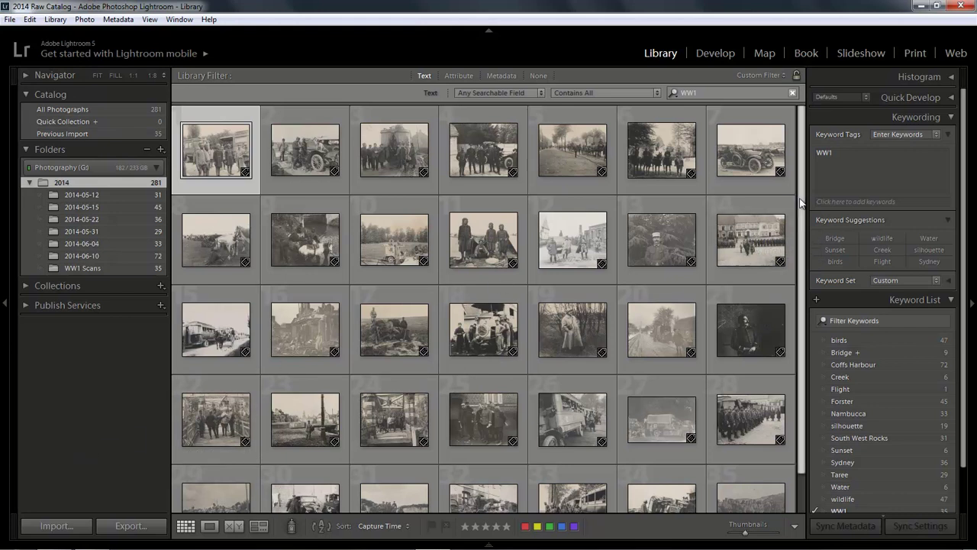
pyautogui.moveTo(800, 207); pyautogui.dragTo(796, 246)
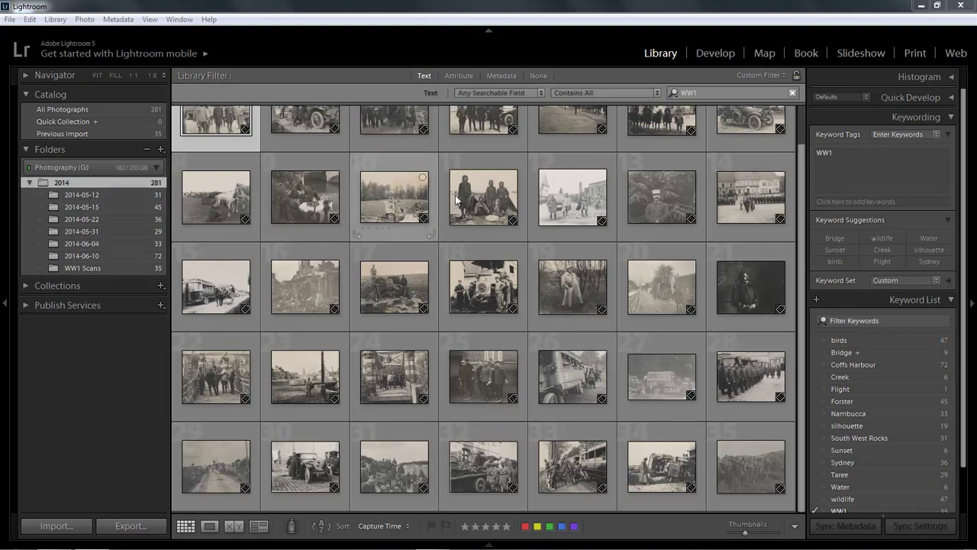
# Step: Replace the search text with sydney and review which searchable fields the text filter offers
pyautogui.click(792, 92)
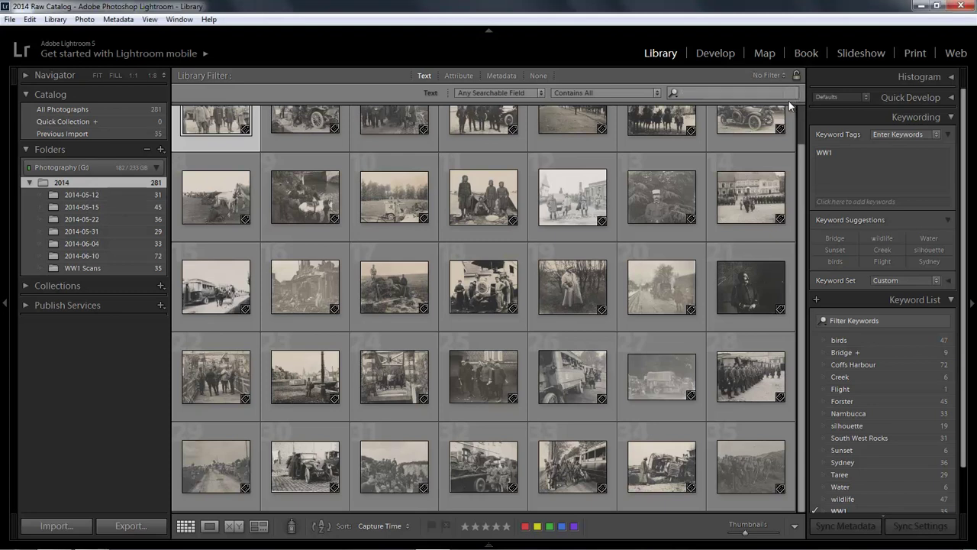
pyautogui.click(682, 92)
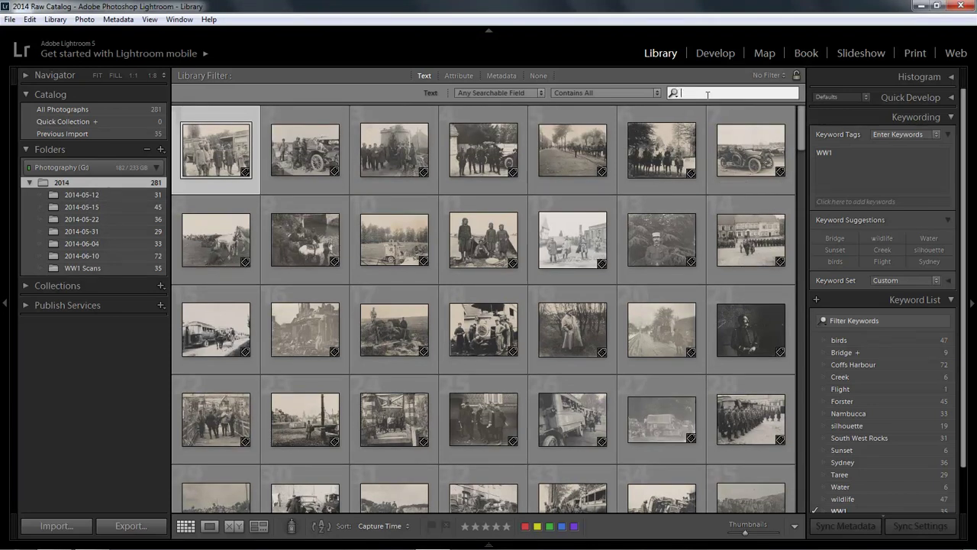
pyautogui.write('sydney')
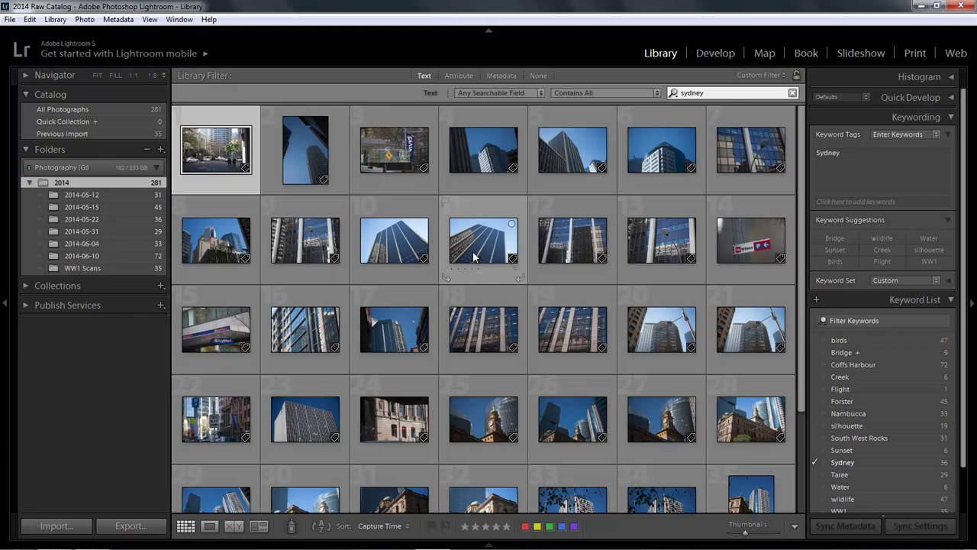
pyautogui.press('Return')
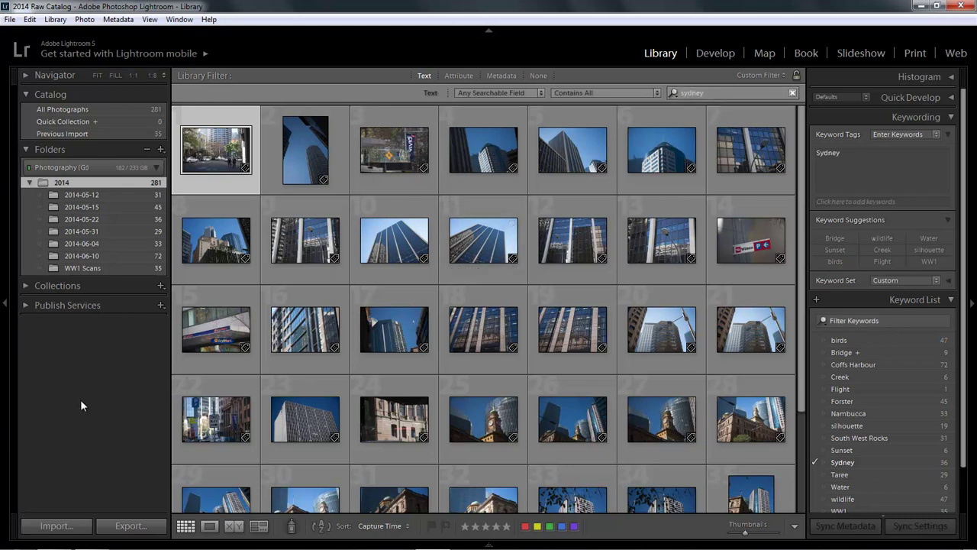
pyautogui.click(540, 93)
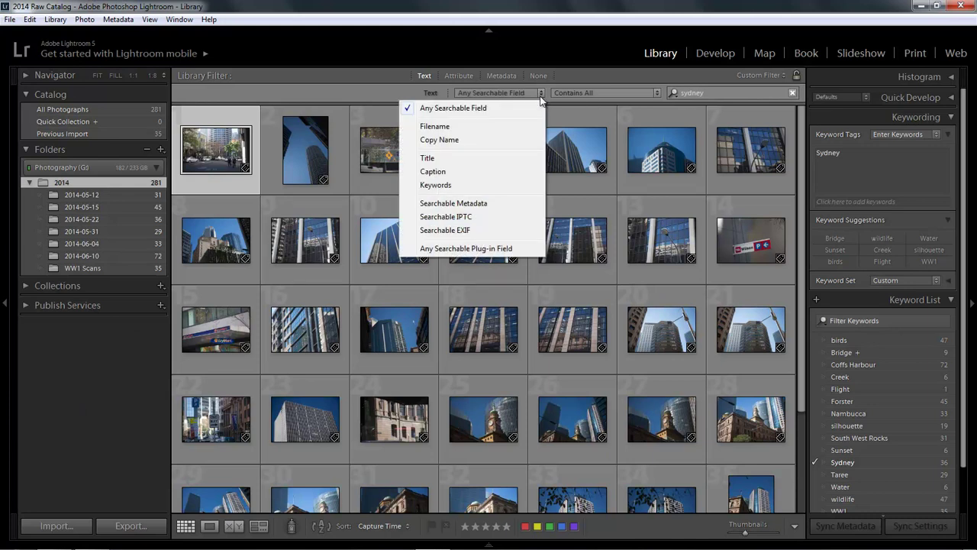
pyautogui.click(540, 94)
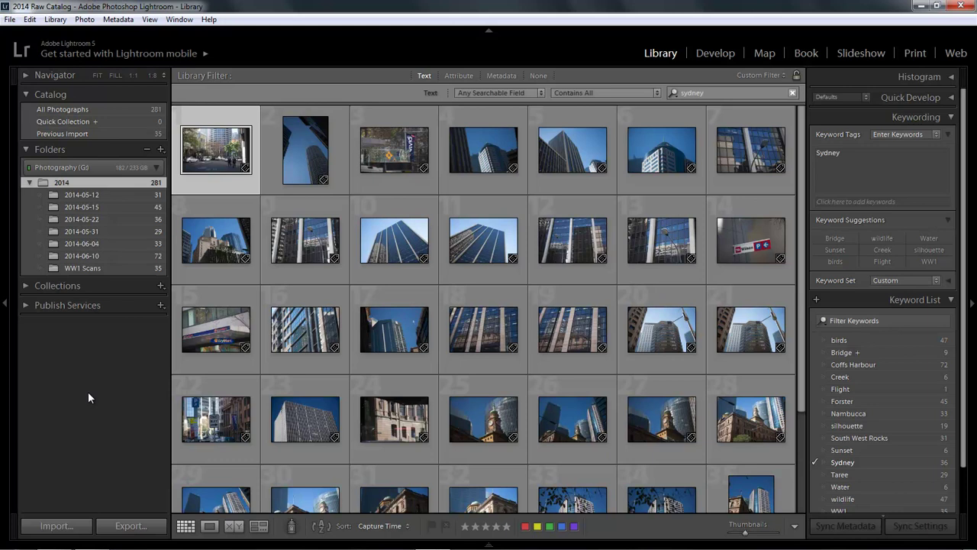
# Step: Review the text filter's searchable fields and its matching rules such as Contains All and Doesn't Contain, and deselect the photo
pyautogui.click(541, 93)
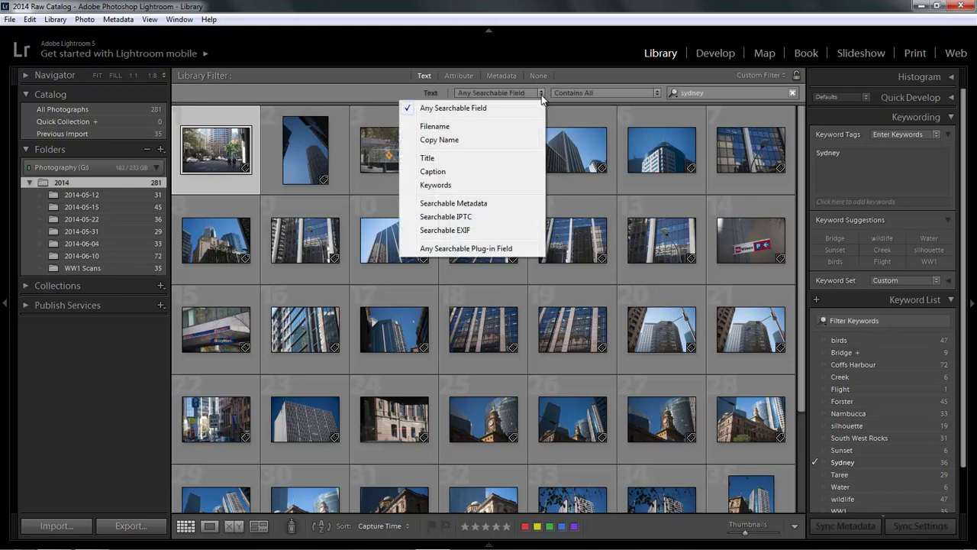
pyautogui.click(541, 95)
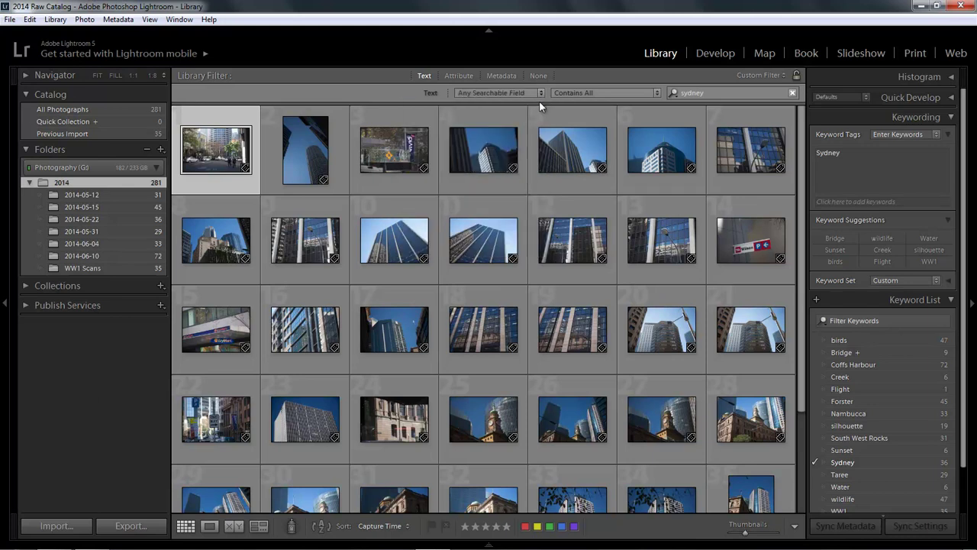
pyautogui.click(658, 95)
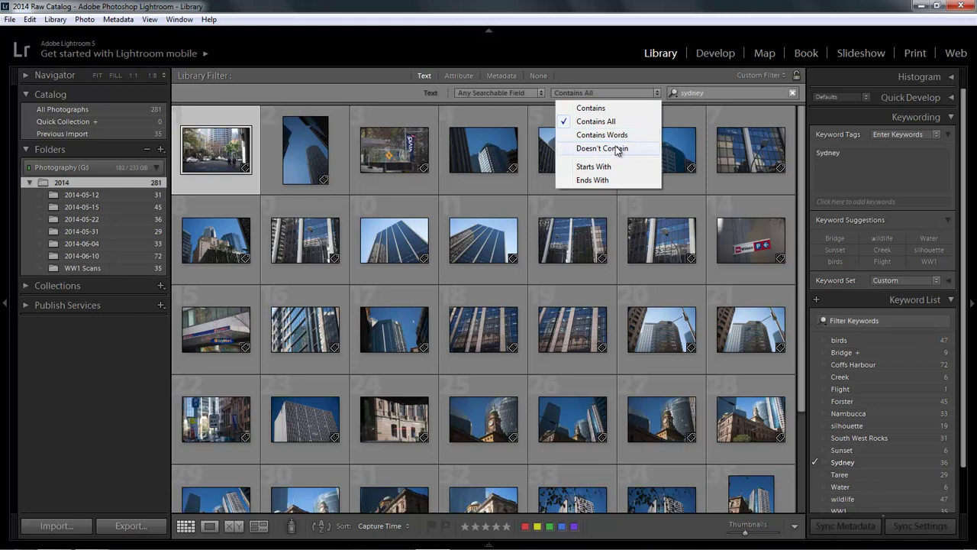
pyautogui.click(626, 78)
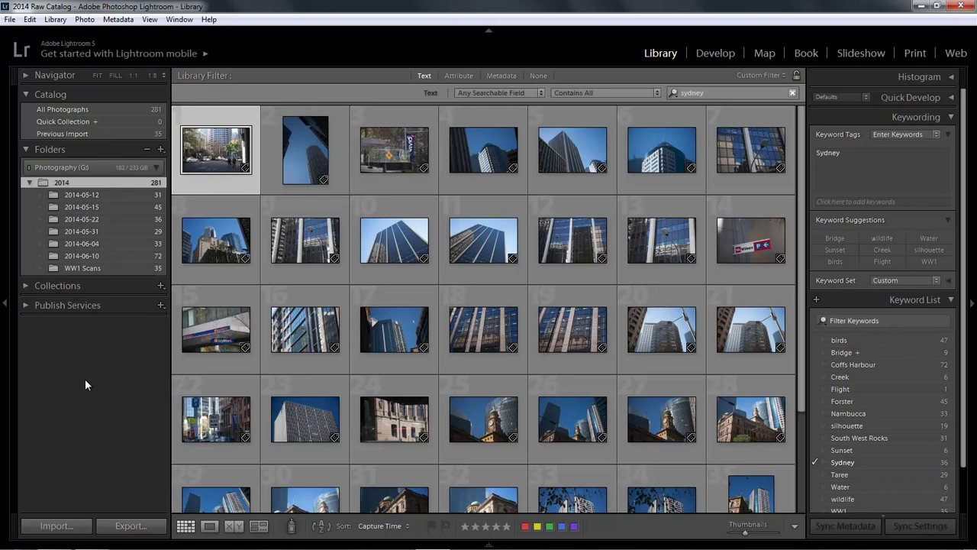
pyautogui.hotkey('ctrl', 'd')
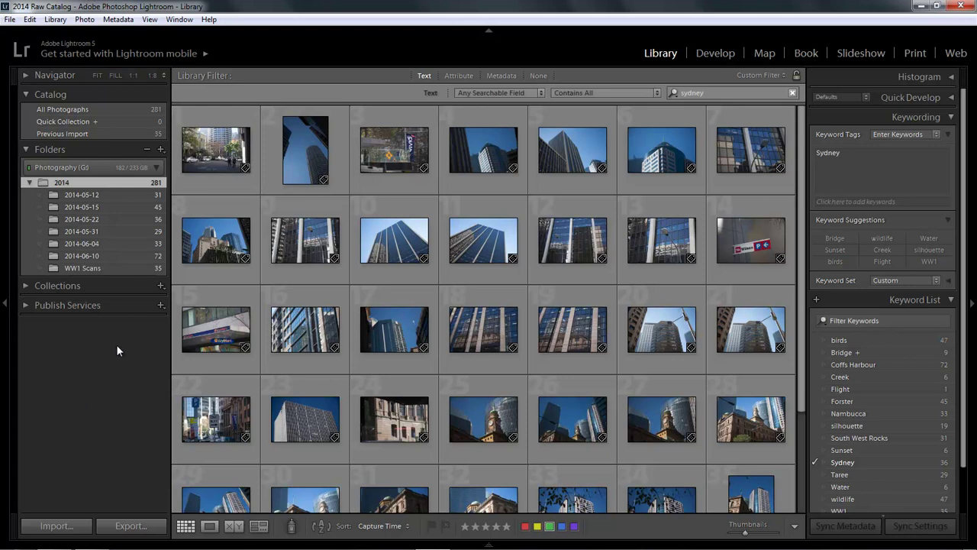
# Step: Add an attribute filter to the sydney search so only photos with the green colour label are shown
pyautogui.click(459, 75)
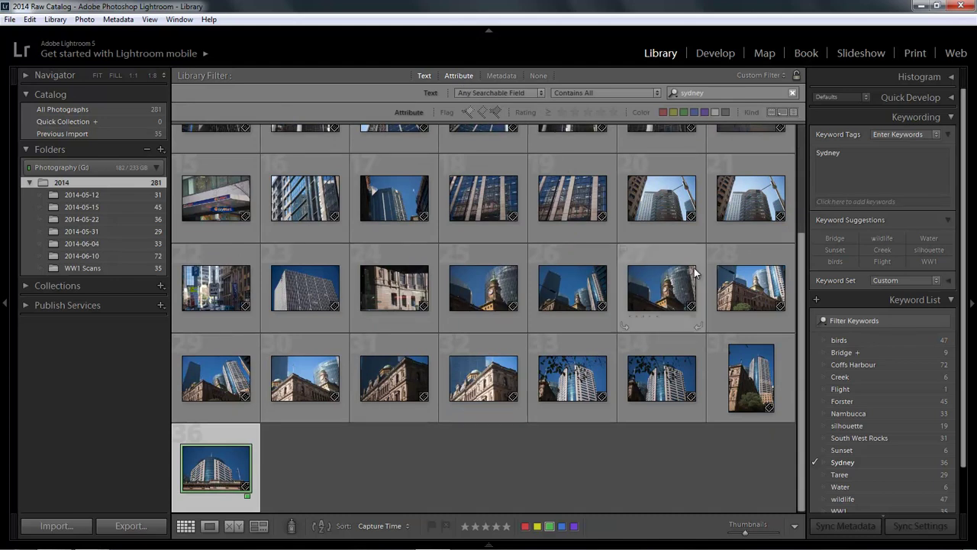
pyautogui.scroll(3, 803, 250)
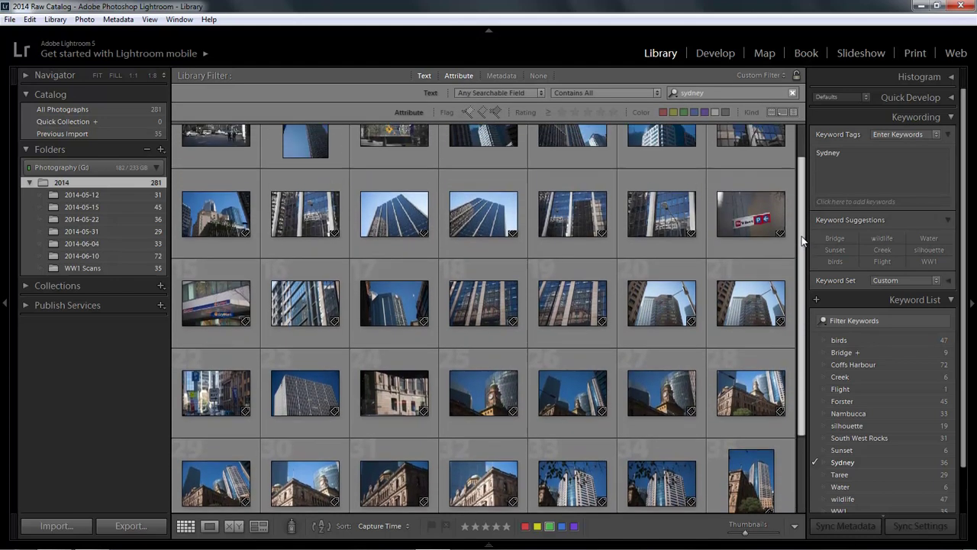
pyautogui.scroll(3, 803, 249)
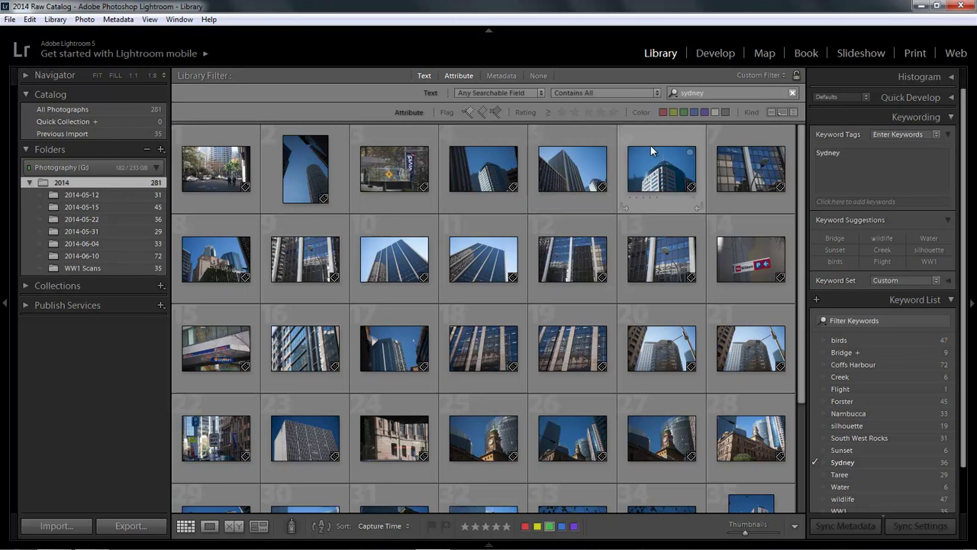
pyautogui.click(684, 112)
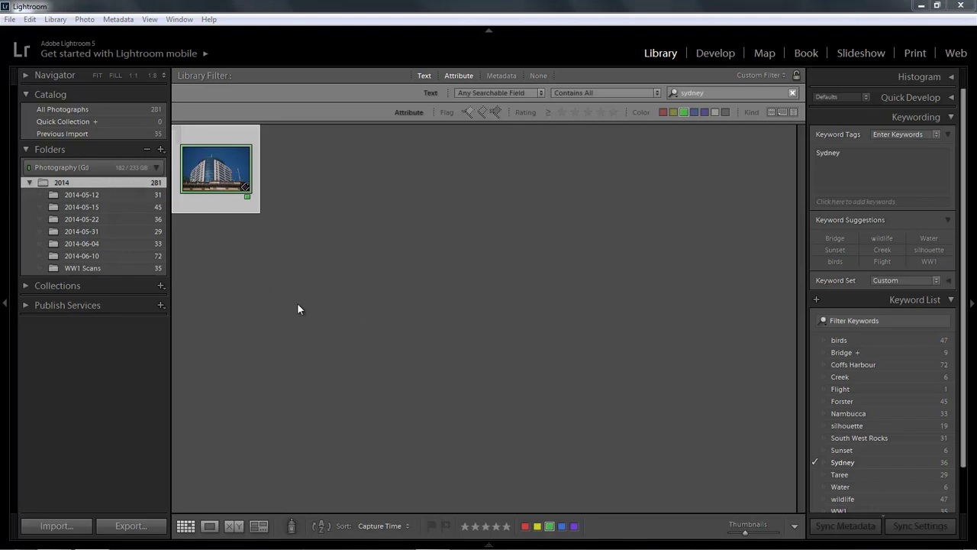
# Step: Filter the 2014 folder by green label without the text search, inspect the matches' metadata columns, and turn all filters off
pyautogui.click(425, 76)
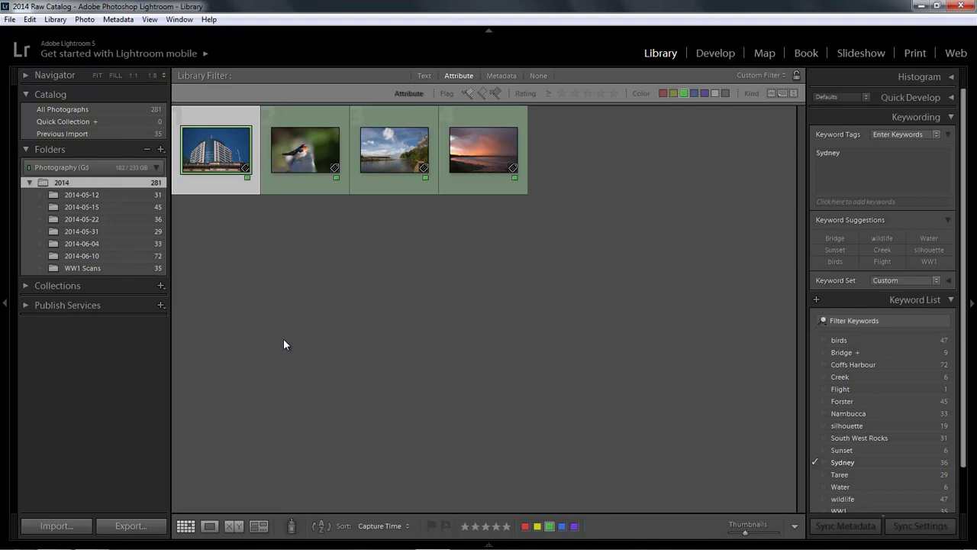
pyautogui.click(283, 339)
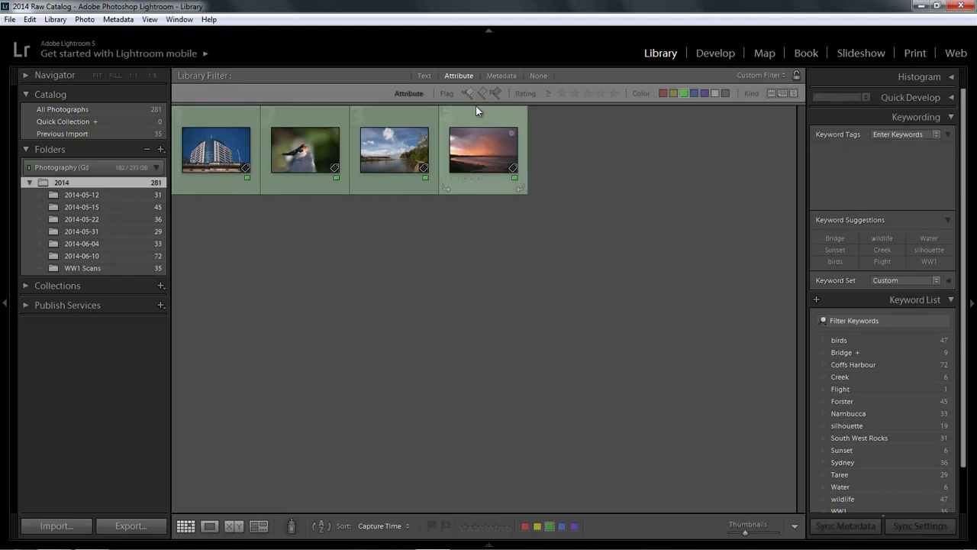
pyautogui.click(501, 76)
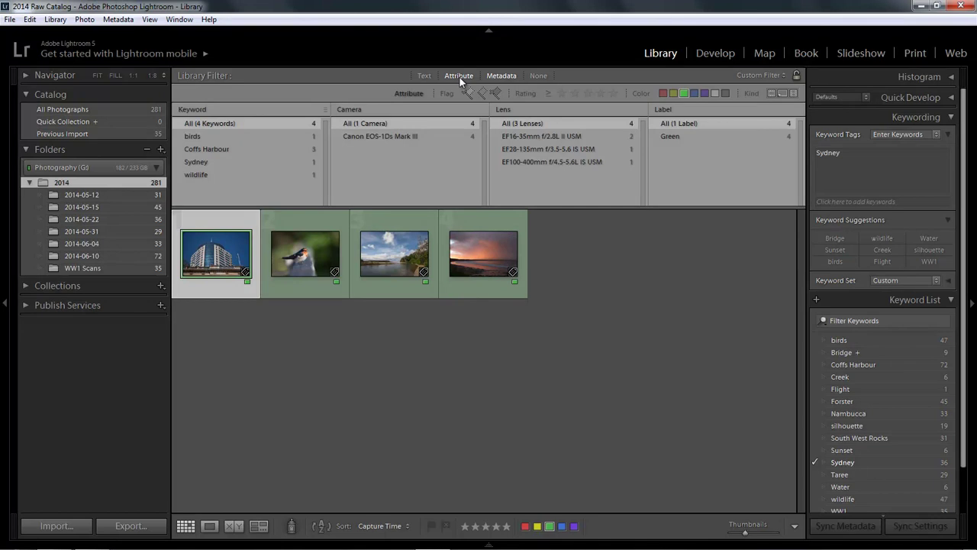
pyautogui.click(538, 76)
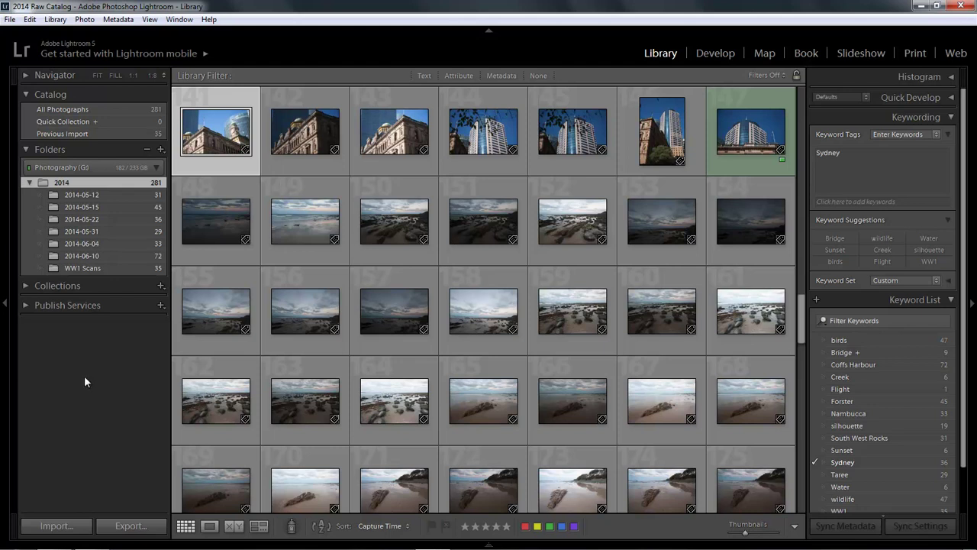
# Step: Filter the 2014-06-10 folder by metadata to the Coffs Harbour keyword, EF16-35mm f/2.8L II USM lens and Green label
pyautogui.click(80, 257)
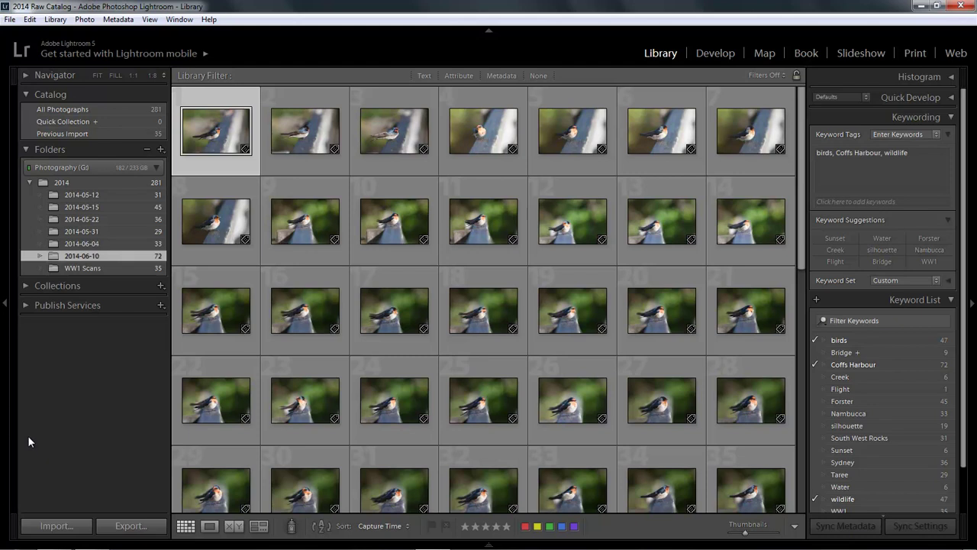
pyautogui.click(503, 75)
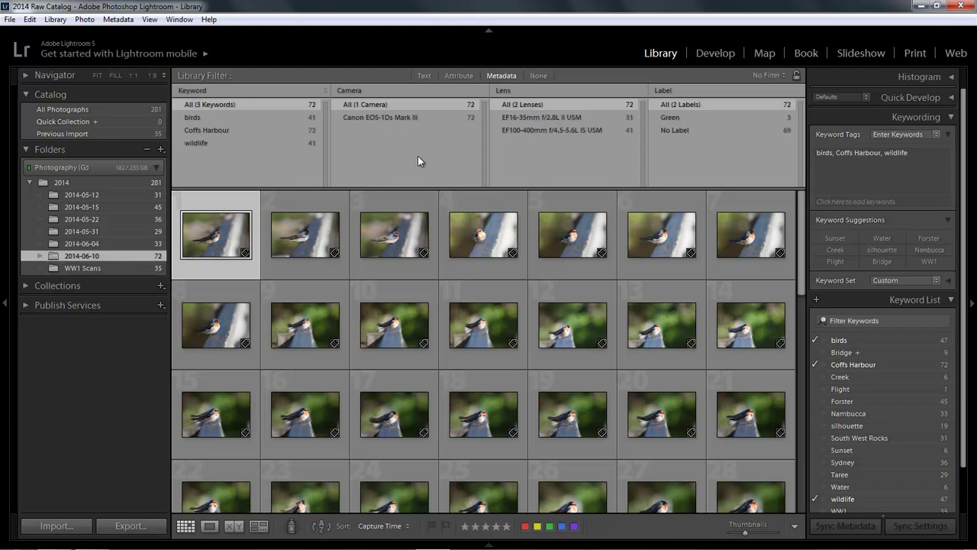
pyautogui.click(532, 117)
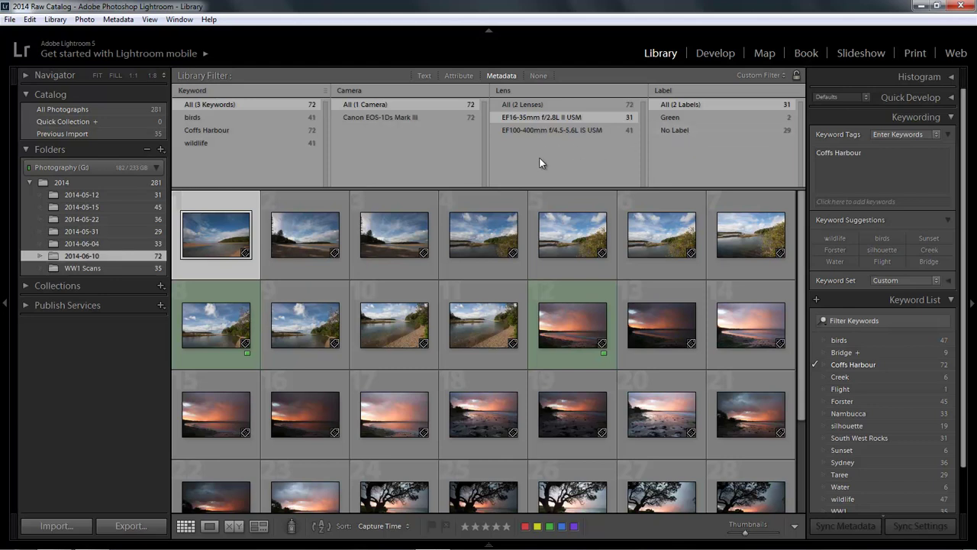
pyautogui.click(672, 118)
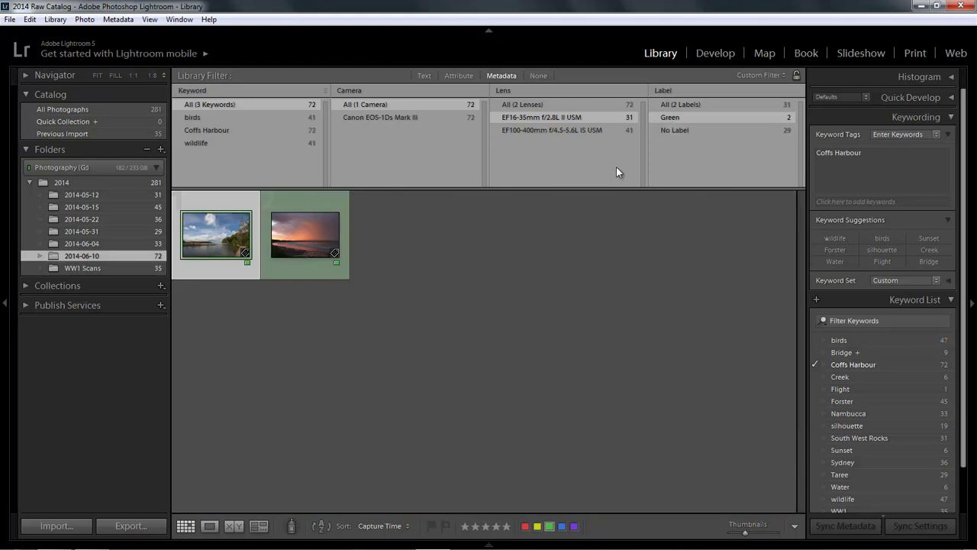
pyautogui.press('-')
pyautogui.hotkey('ctrl', 'd')
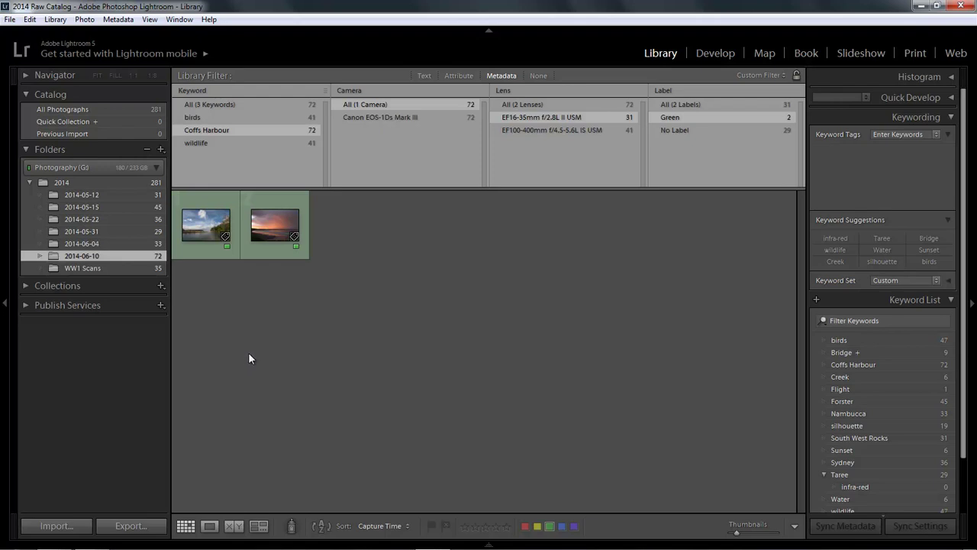
# Step: Search the whole 2014 folder for the text flight in any searchable field and enlarge the thumbnails
pyautogui.click(81, 182)
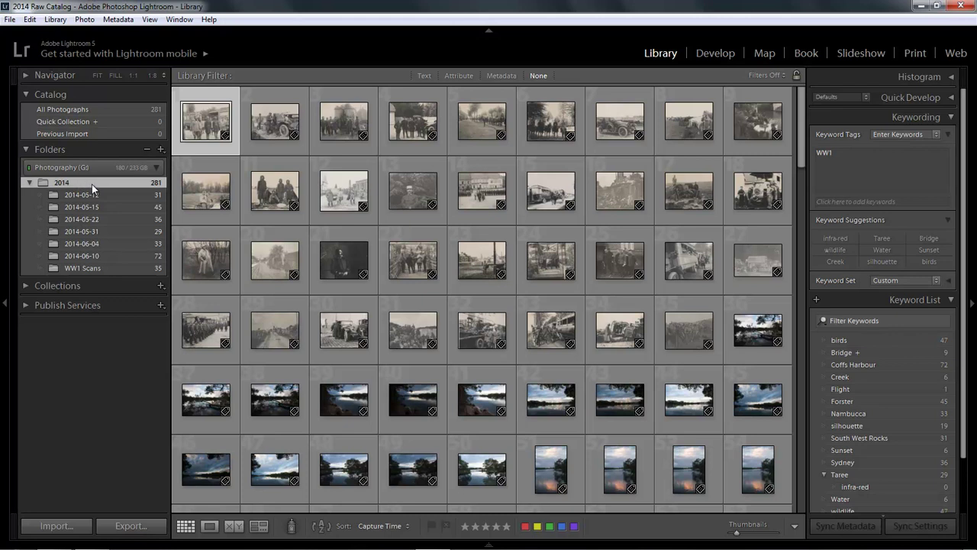
pyautogui.click(424, 76)
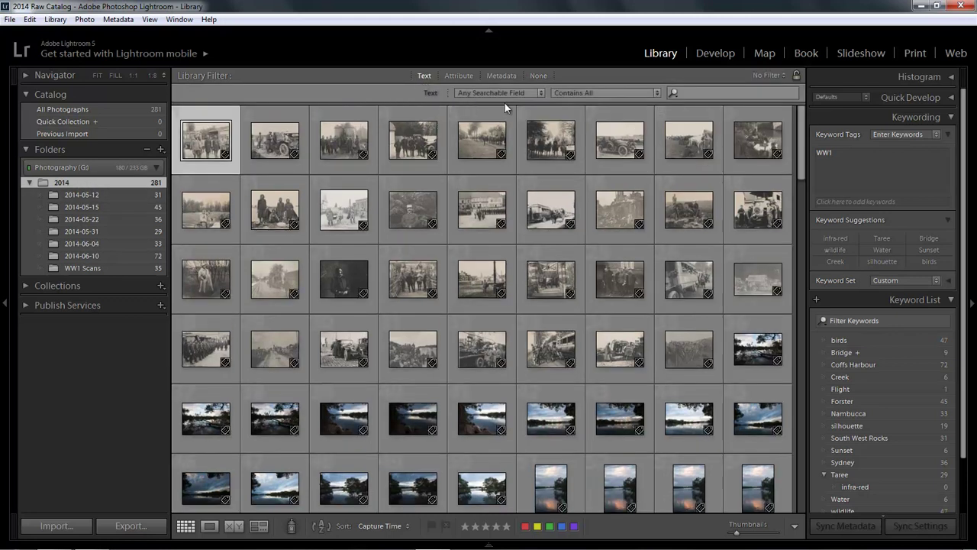
pyautogui.click(685, 93)
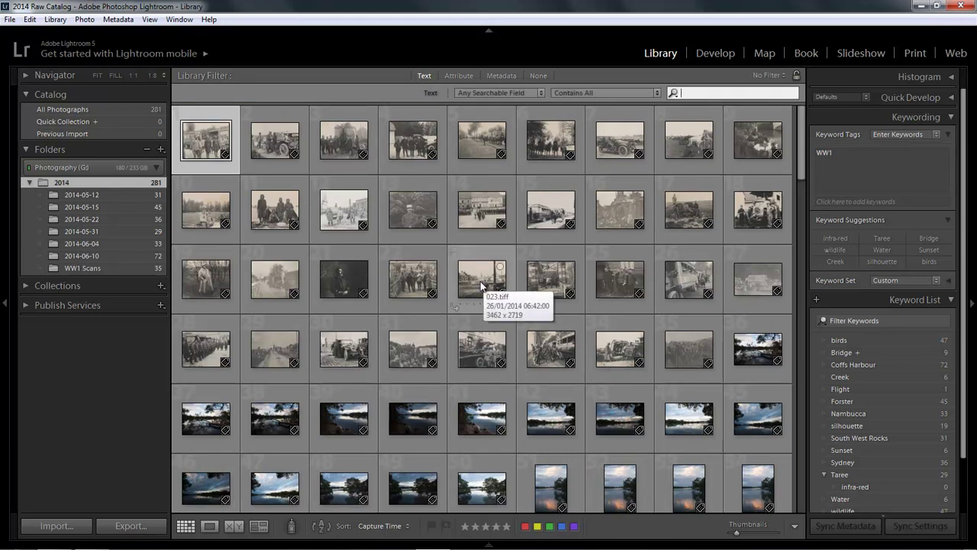
pyautogui.write('flying')
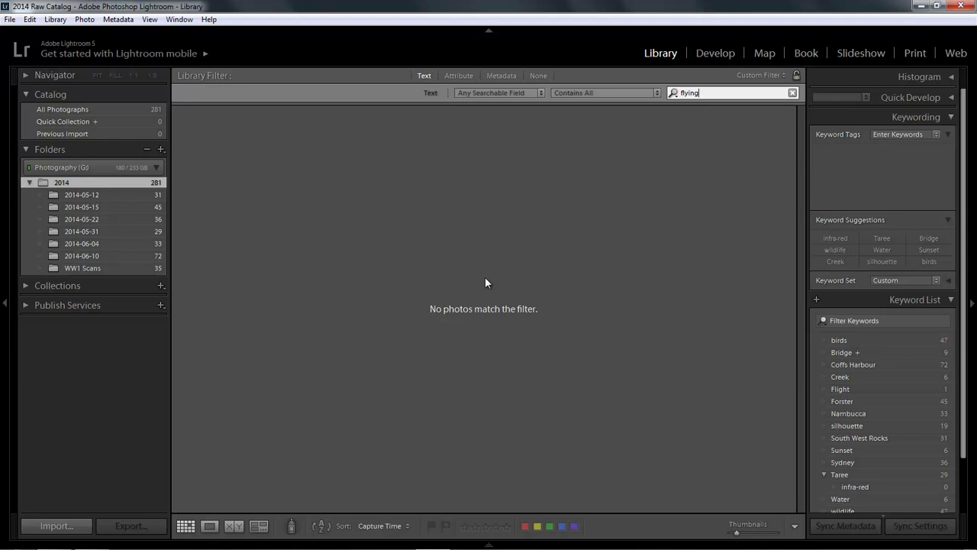
pyautogui.press('BackSpace')
pyautogui.press('BackSpace')
pyautogui.press('BackSpace')
pyautogui.press('BackSpace')
pyautogui.write('ight')
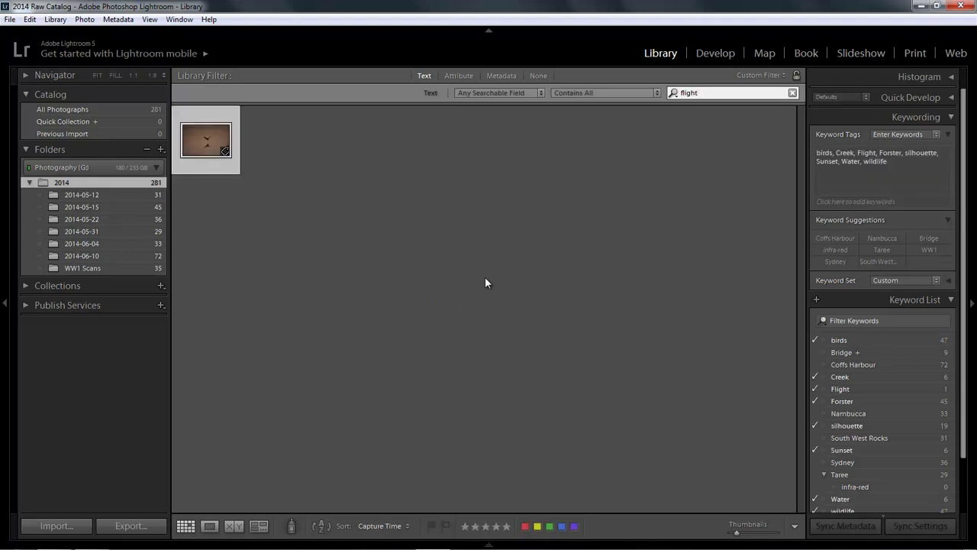
pyautogui.click(486, 278)
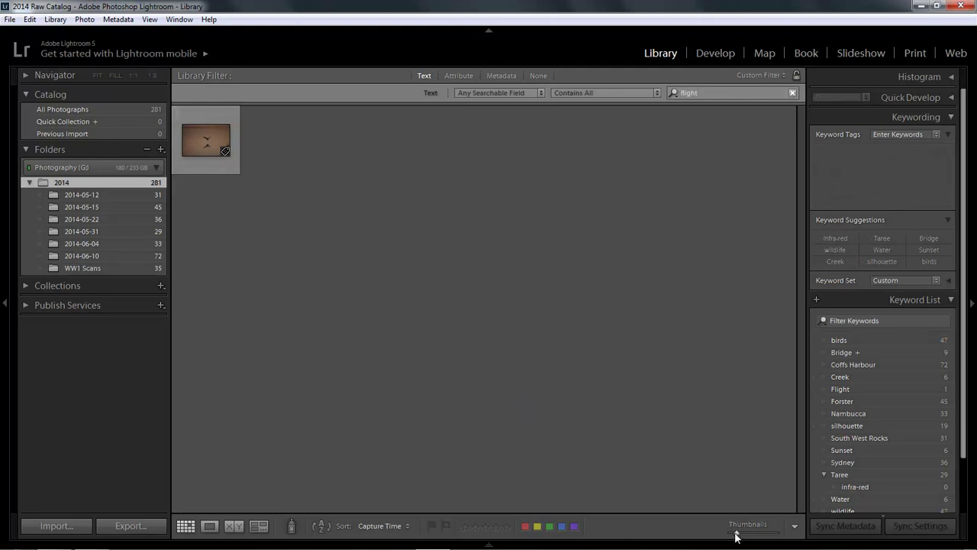
pyautogui.moveTo(737, 532); pyautogui.dragTo(759, 534)
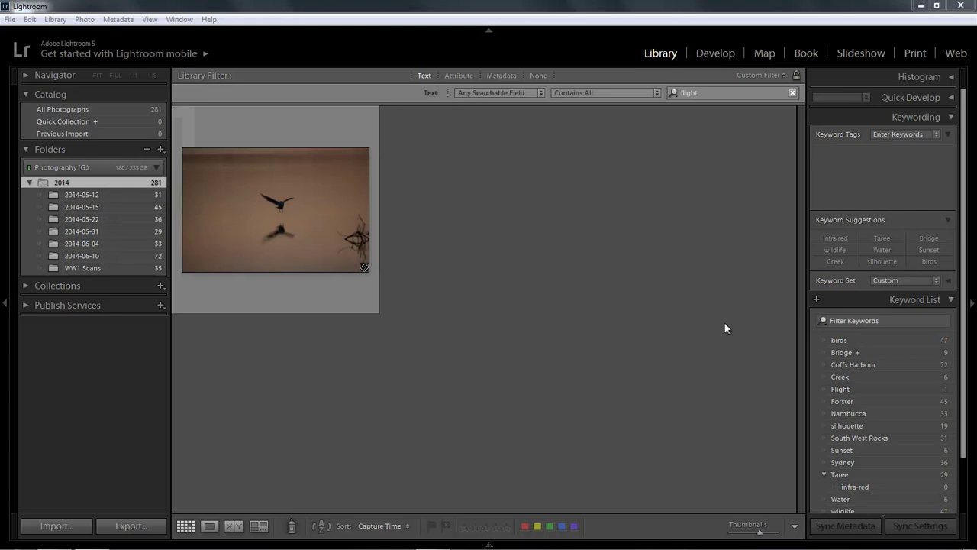
# Step: Open the Custom keyword set for editing, review its preset options, and close the dialog without entering keywords
pyautogui.click(935, 281)
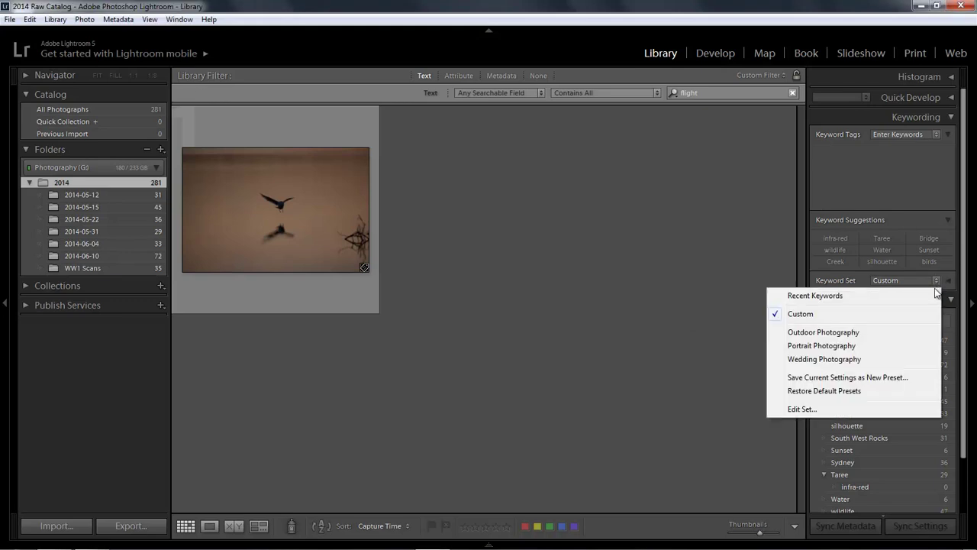
pyautogui.click(803, 410)
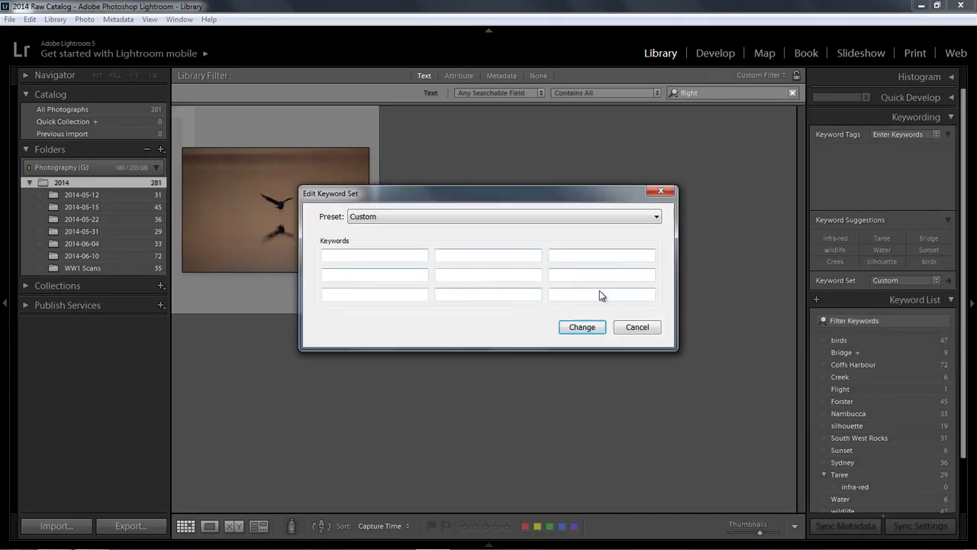
pyautogui.click(658, 219)
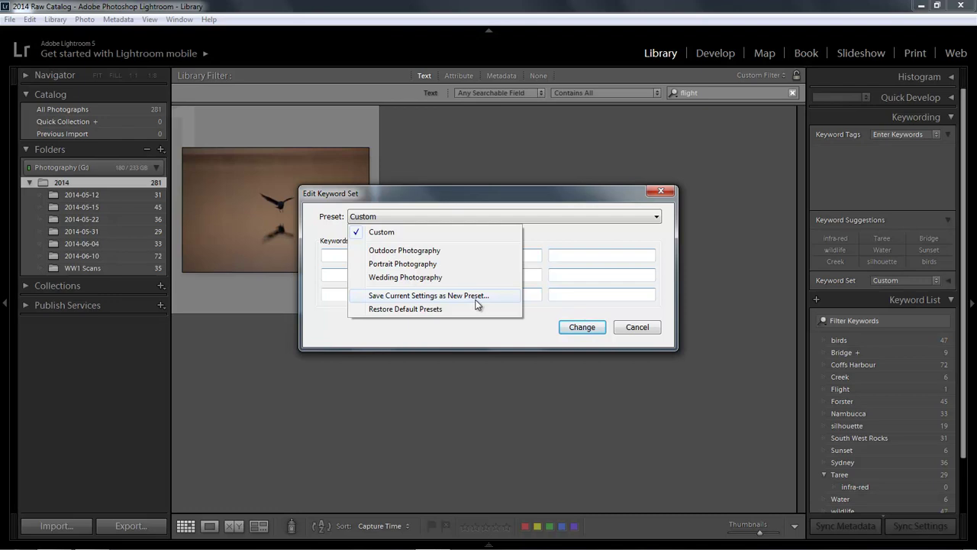
pyautogui.click(641, 330)
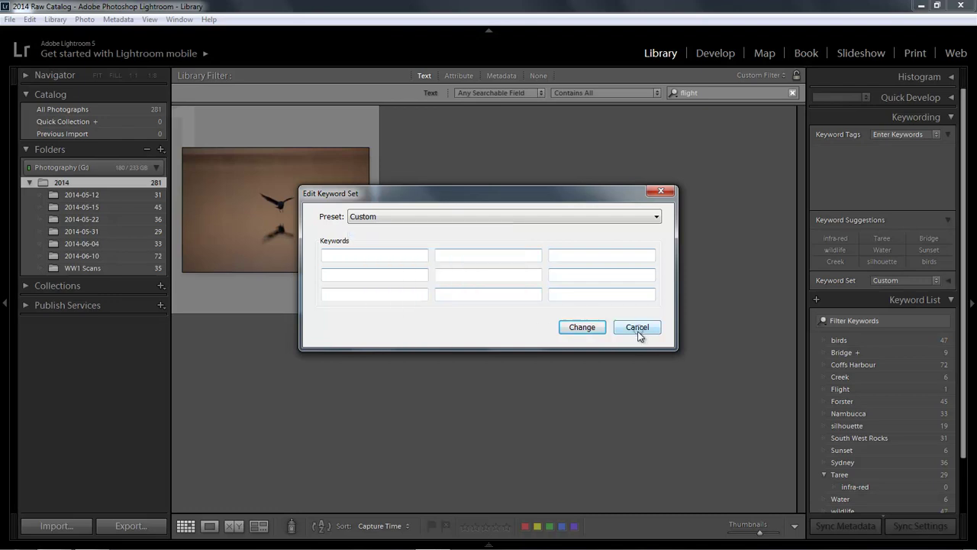
pyautogui.click(646, 334)
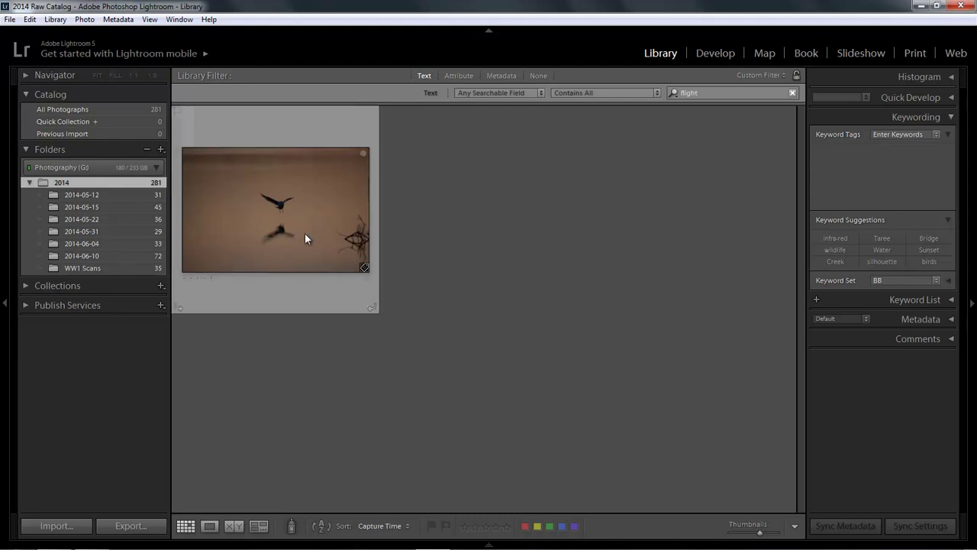
# Step: Add the photographer's name and Beckham Digital from the BB keyword set to the flying bird photo's keywords
pyautogui.click(251, 201)
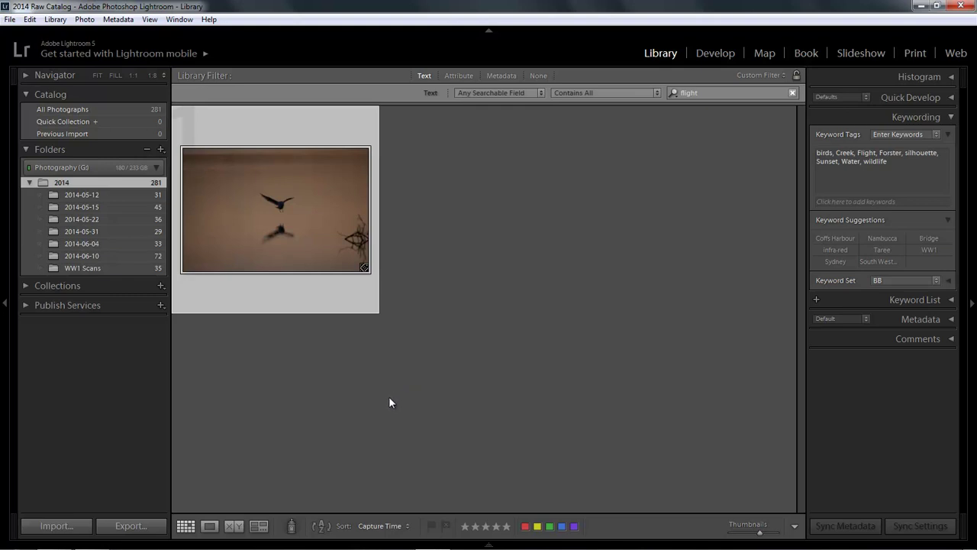
pyautogui.click(950, 281)
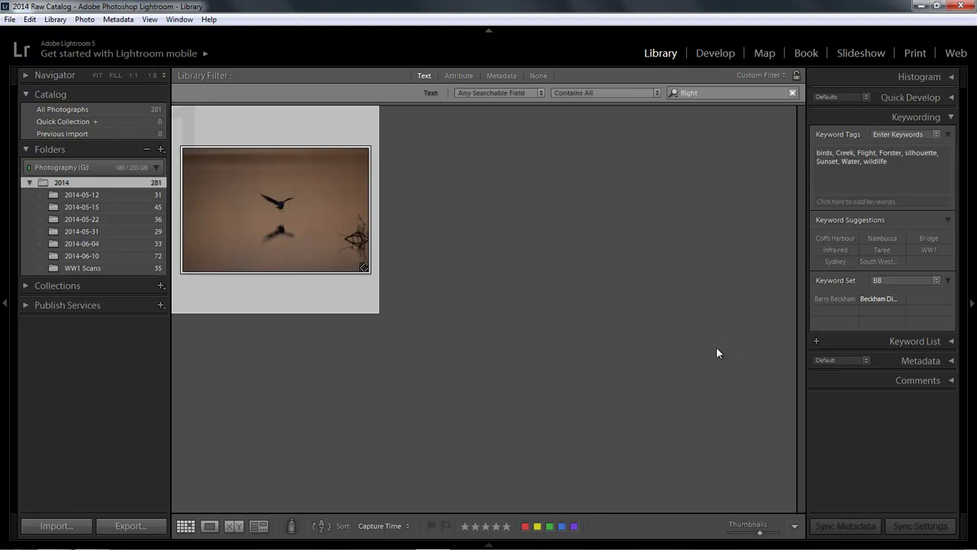
pyautogui.click(829, 301)
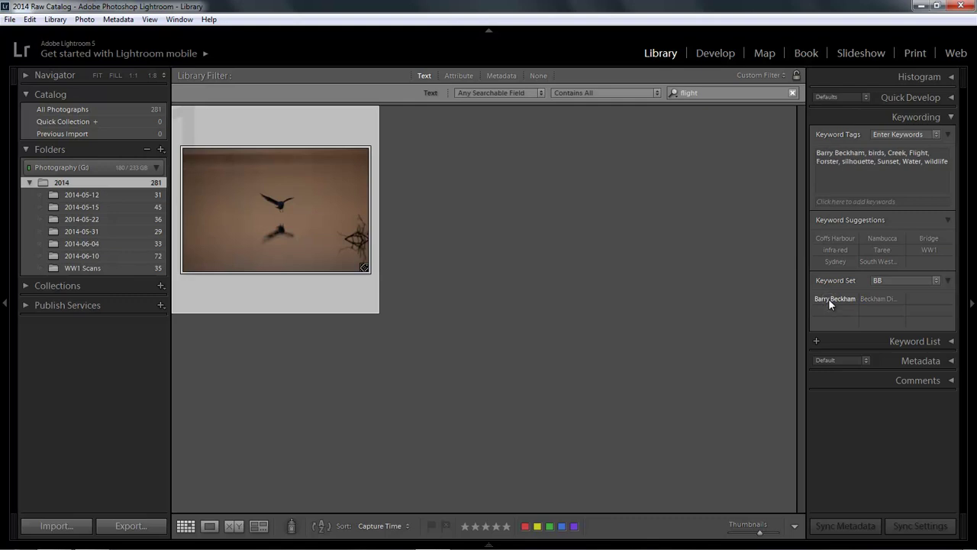
pyautogui.click(868, 300)
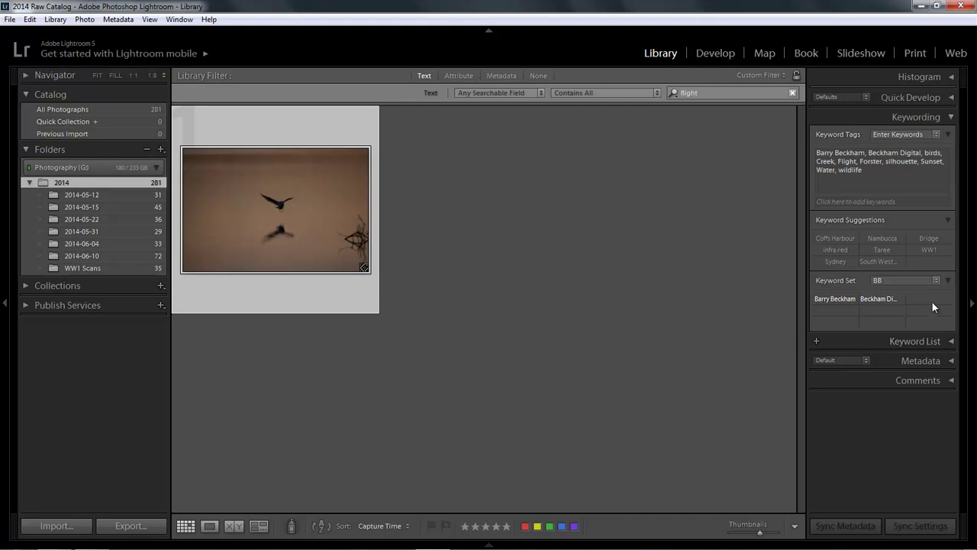
# Step: Look through the Outdoor Photography and Portrait Photography keyword sets, and return to the BB set
pyautogui.click(937, 282)
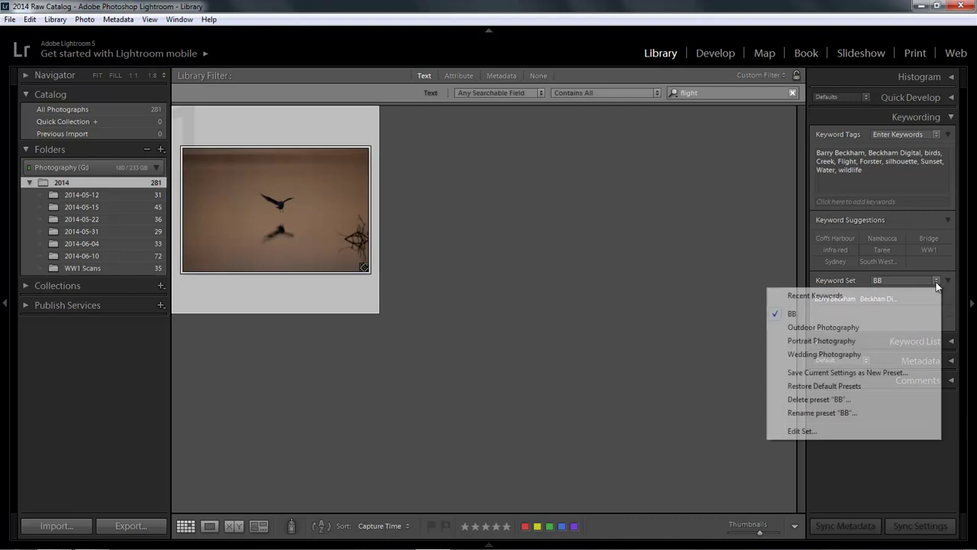
pyautogui.click(887, 330)
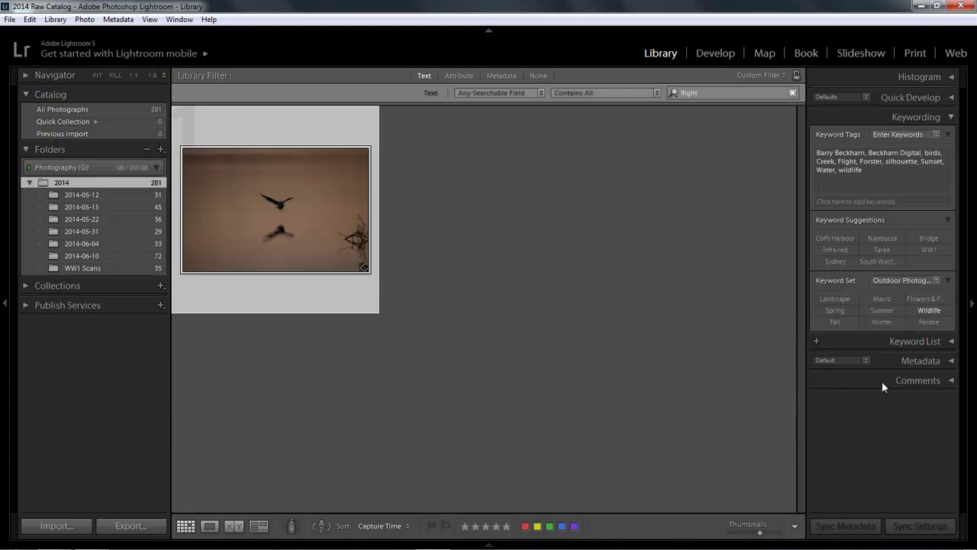
pyautogui.click(936, 281)
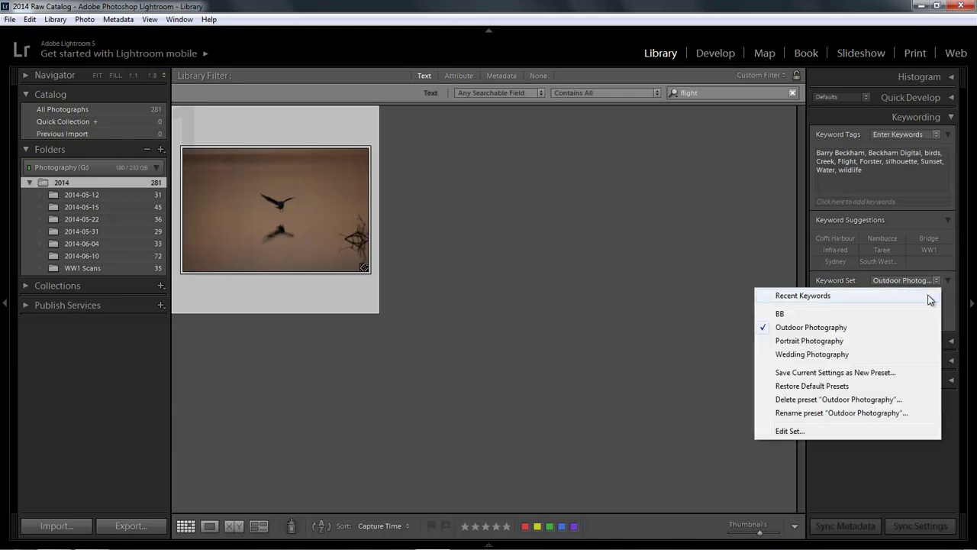
pyautogui.click(849, 342)
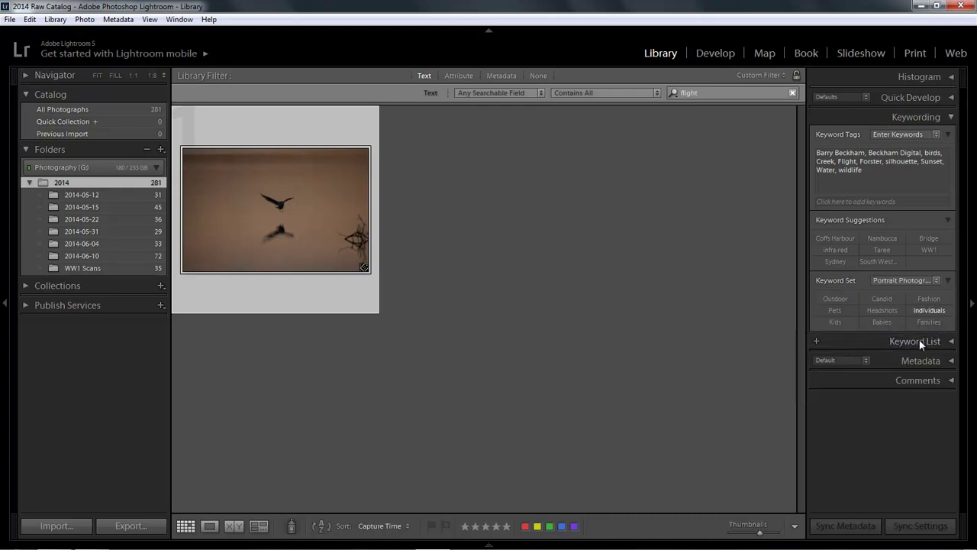
pyautogui.click(936, 281)
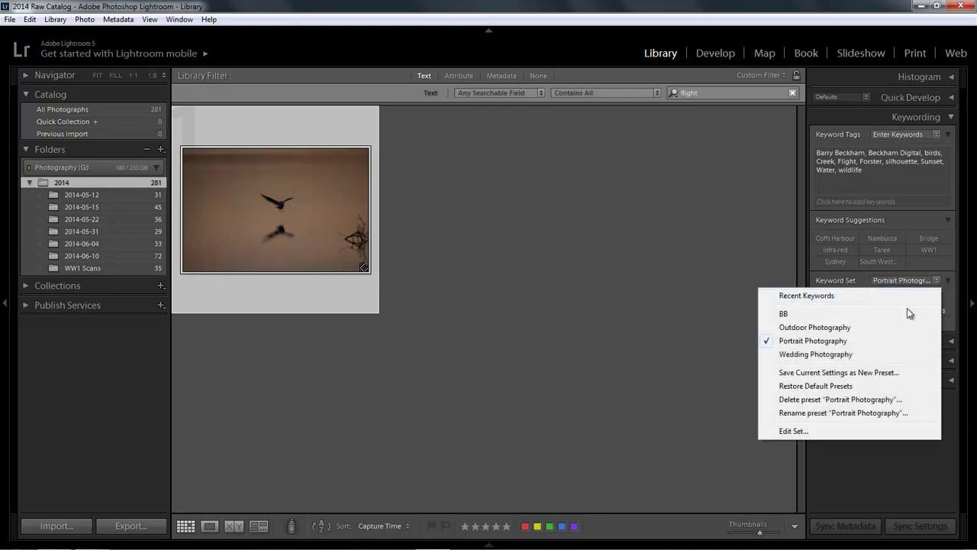
pyautogui.click(785, 314)
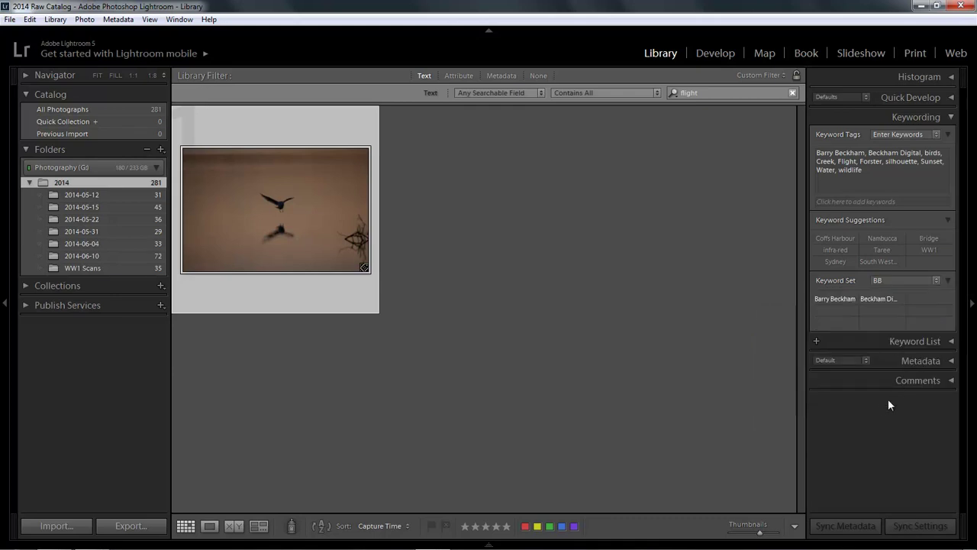